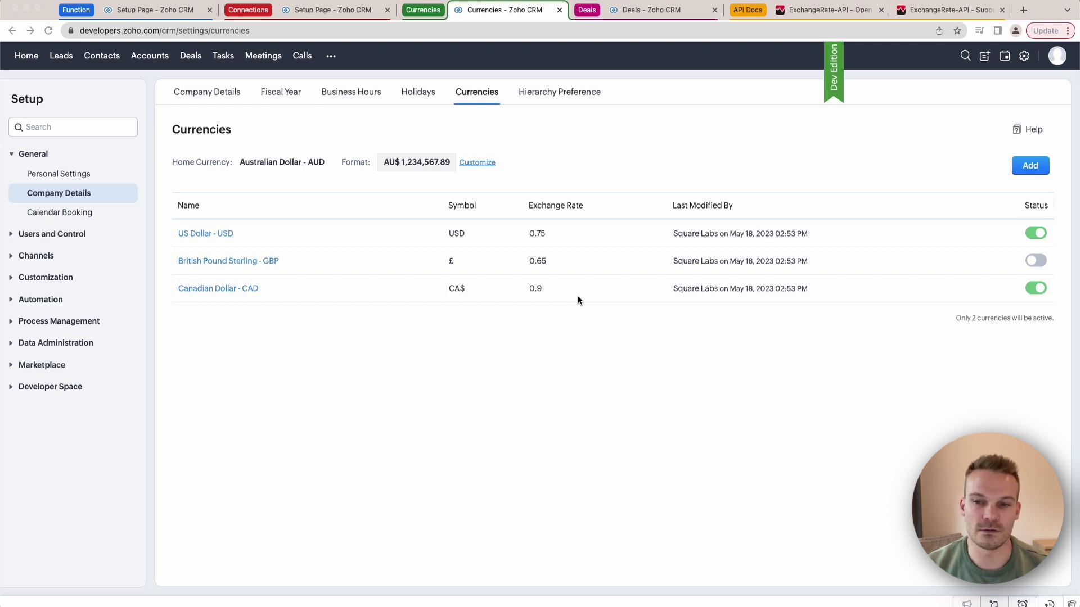
- Change the US Dollar exchange rate from 0.75 to 0.77 and save it
left_click(218, 233)
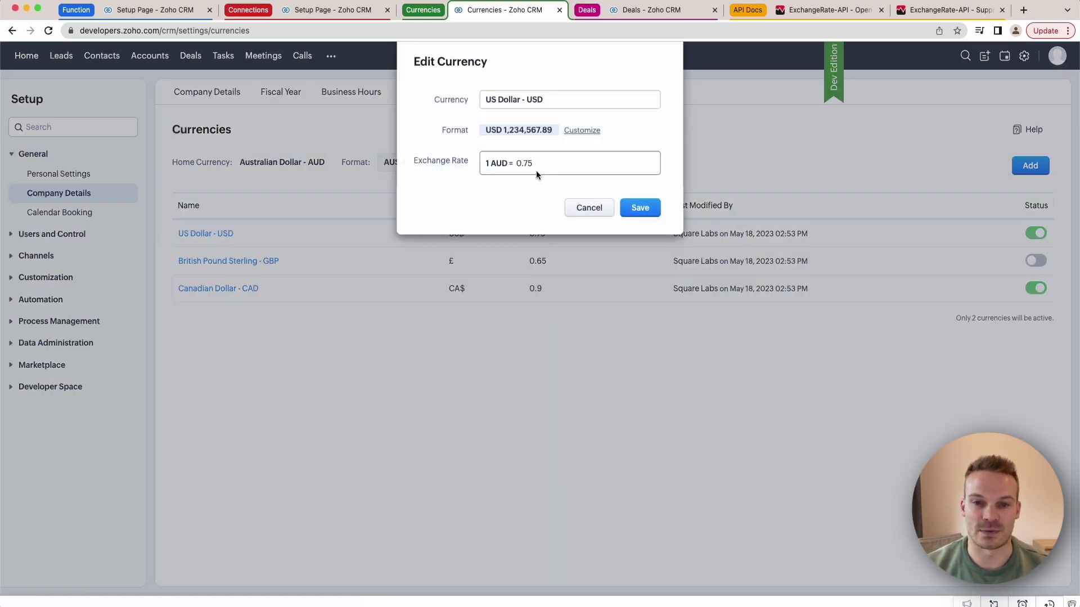
key("BackSpace")
type("7")
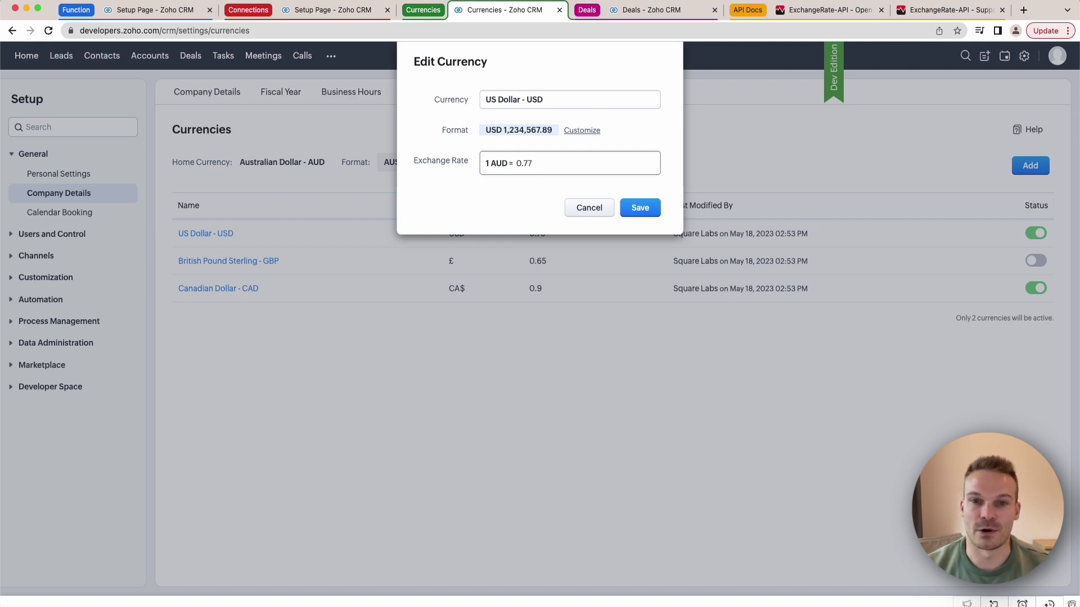
left_click(646, 209)
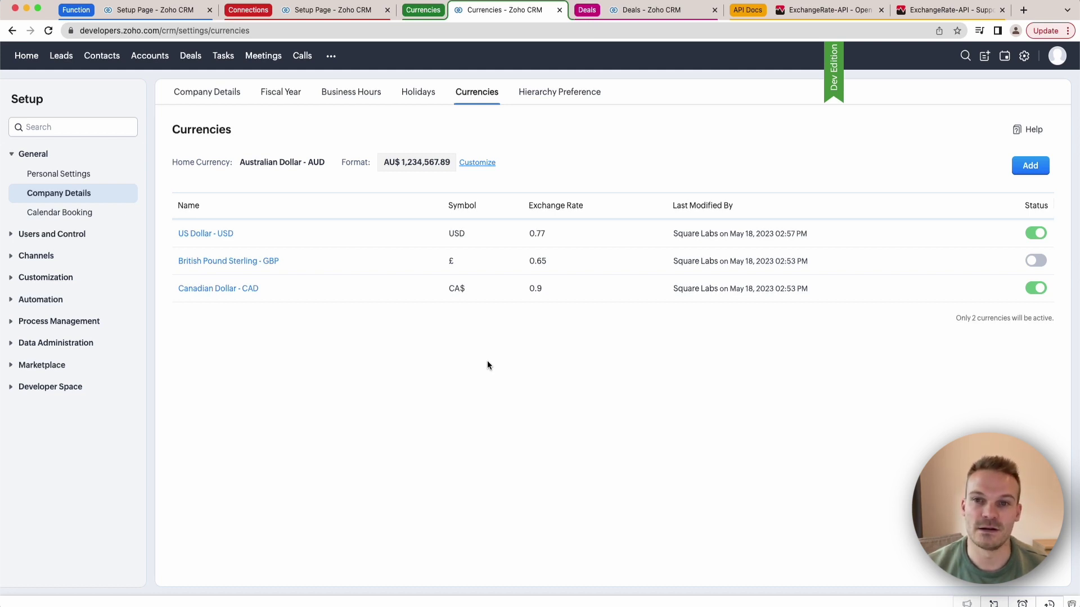
- Review the ExchangeRate-API open access request format and the supported currency codes page
left_click(823, 13)
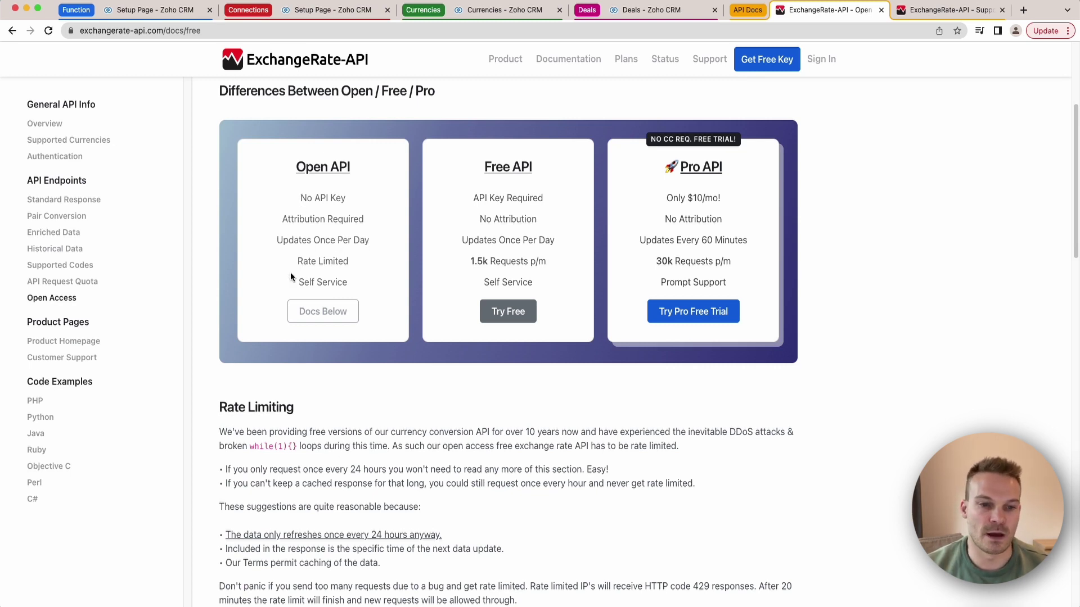
scroll(259, 289, "down", 3)
scroll(295, 278, "down", 2)
scroll(354, 262, "down", 2)
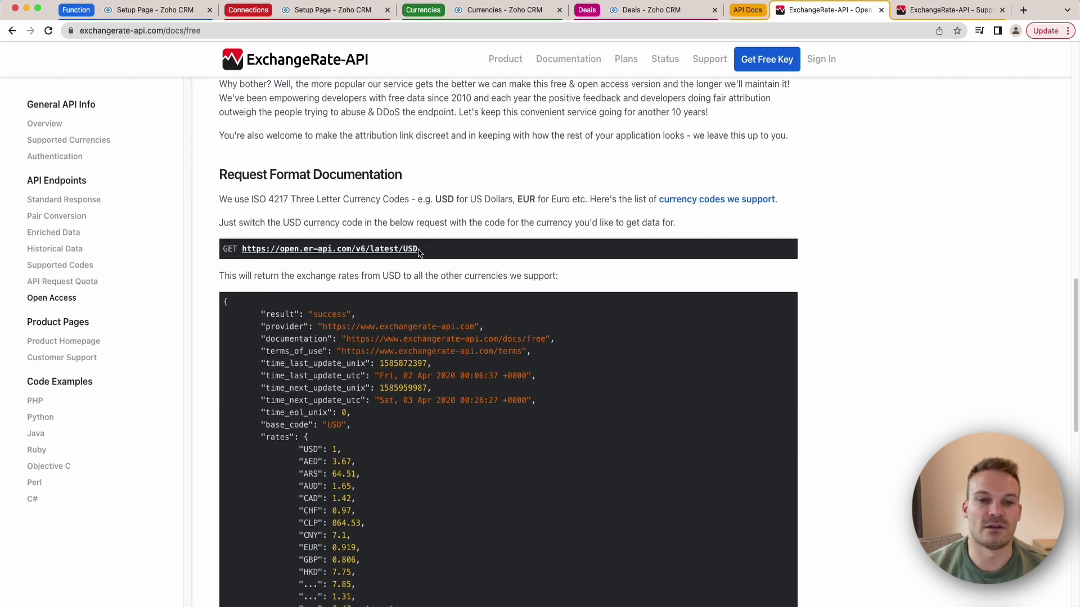
scroll(412, 262, "down", 1)
scroll(413, 268, "down", 1)
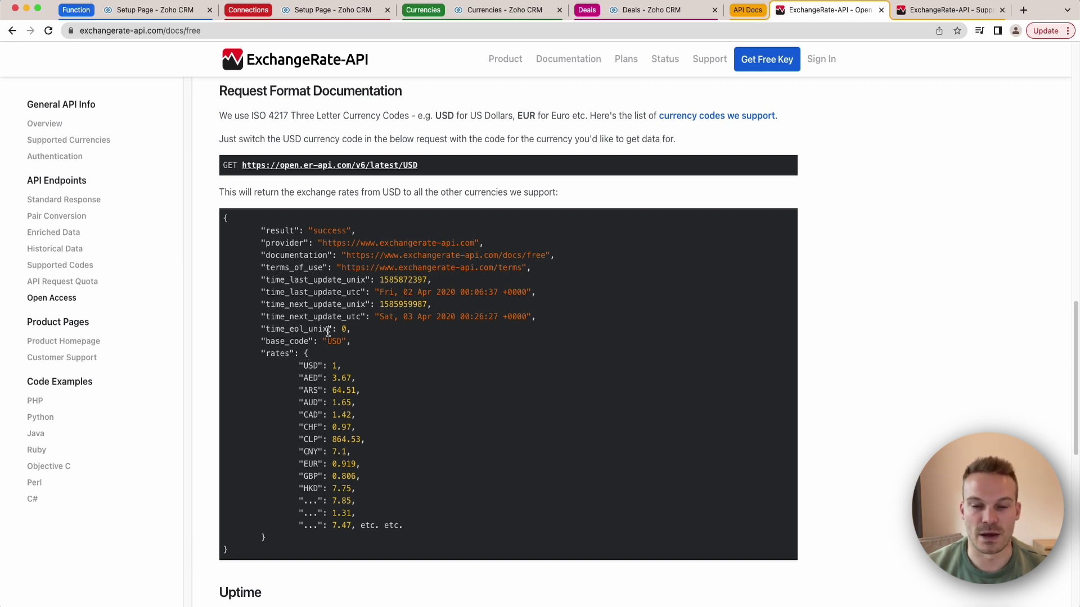
scroll(366, 386, "up", 5)
left_click(928, 12)
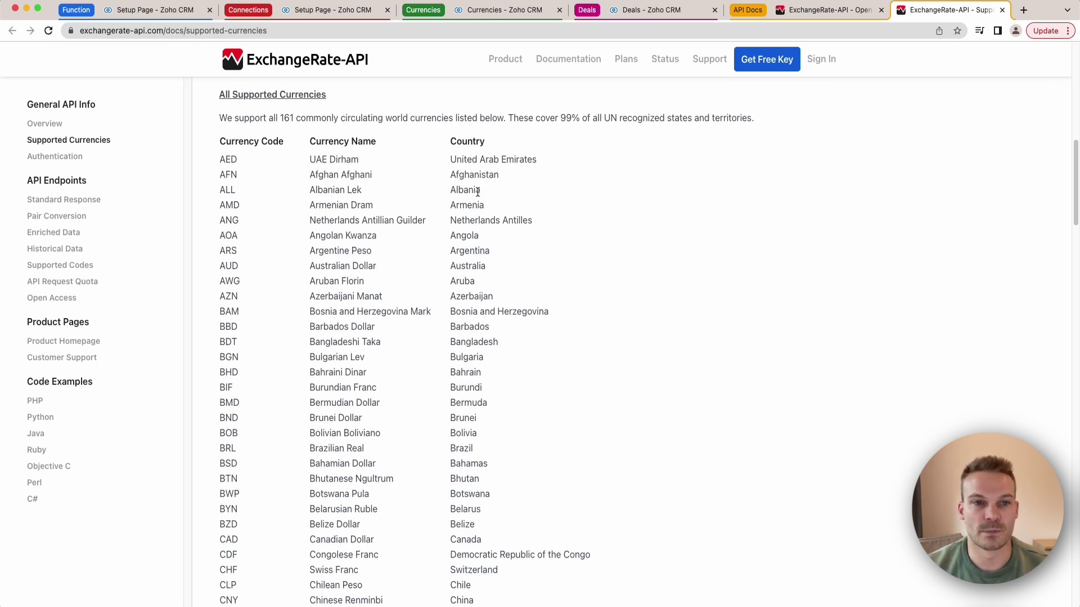
- Start a new Zoho OAuth connection named currency_connection in CRM Connections
left_click(339, 13)
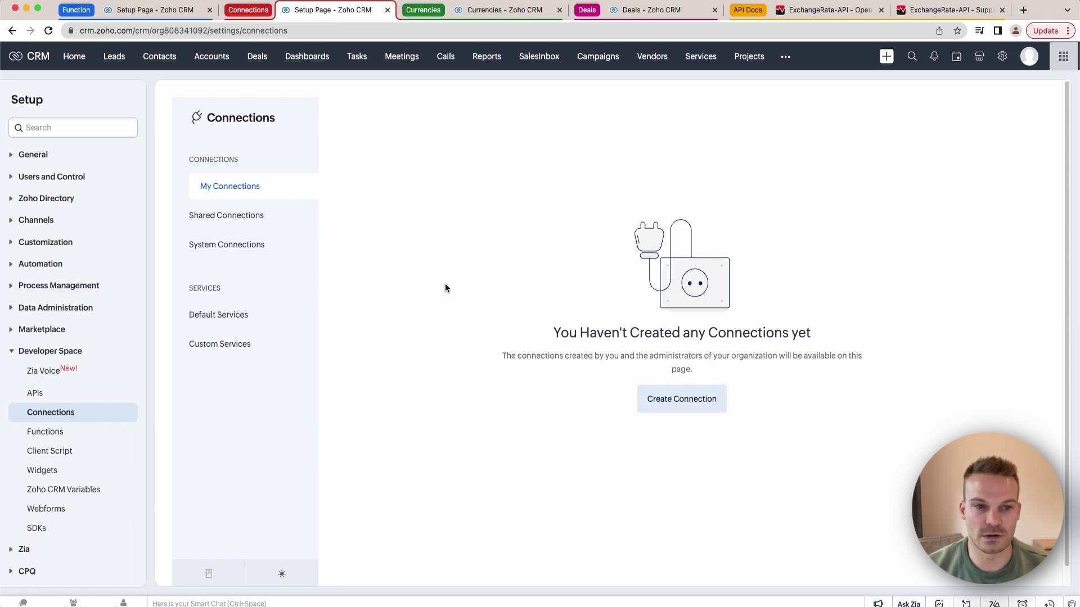
left_click(675, 408)
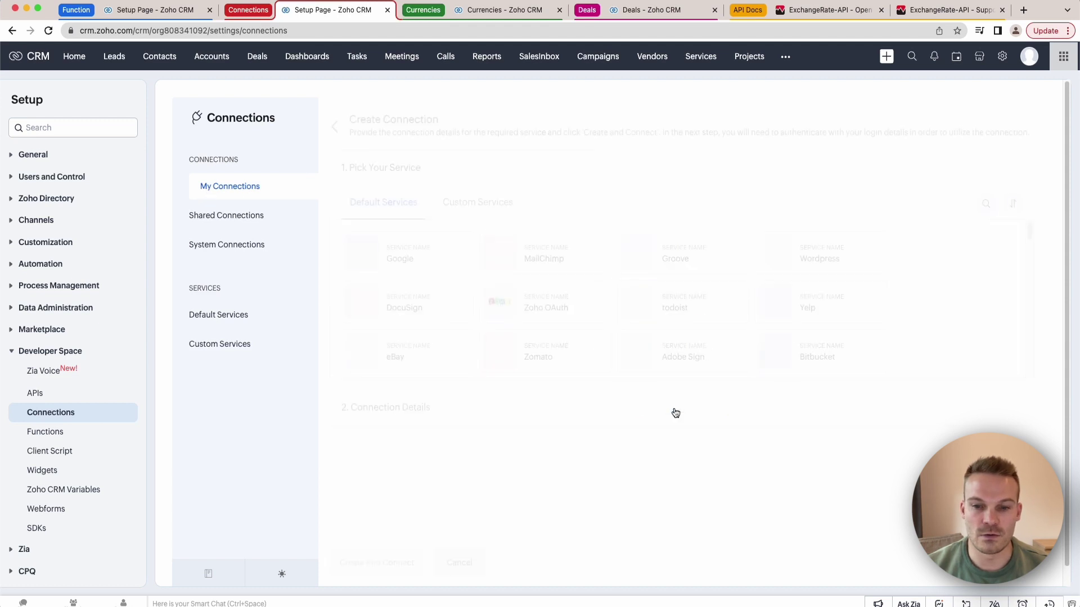
left_click(559, 310)
left_click(446, 285)
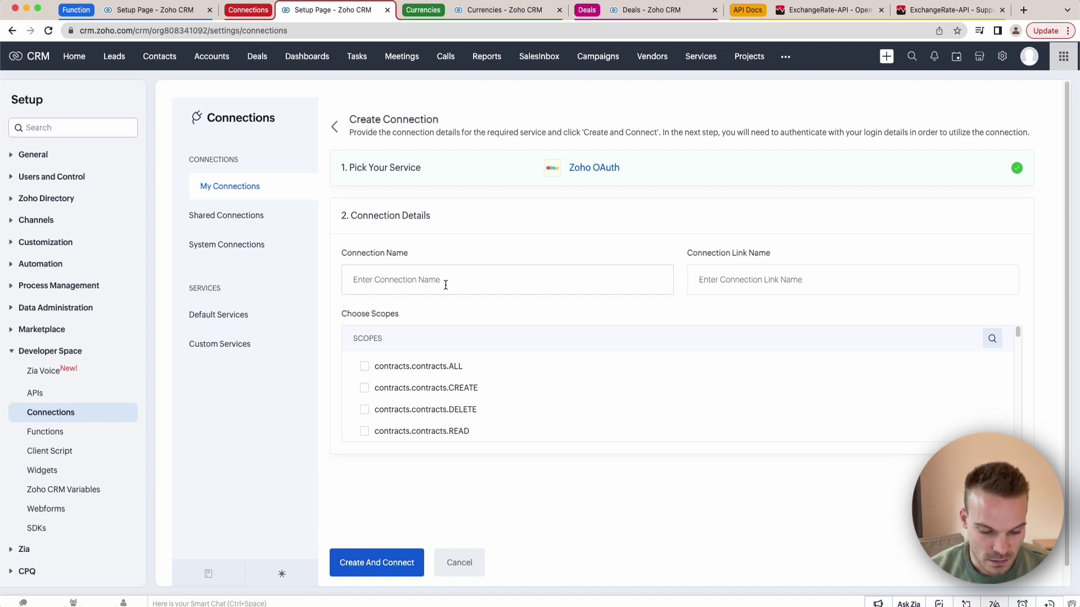
type("currency_connection")
- Grant the connection the currencies READ and UPDATE scopes
left_click(992, 339)
type("curre")
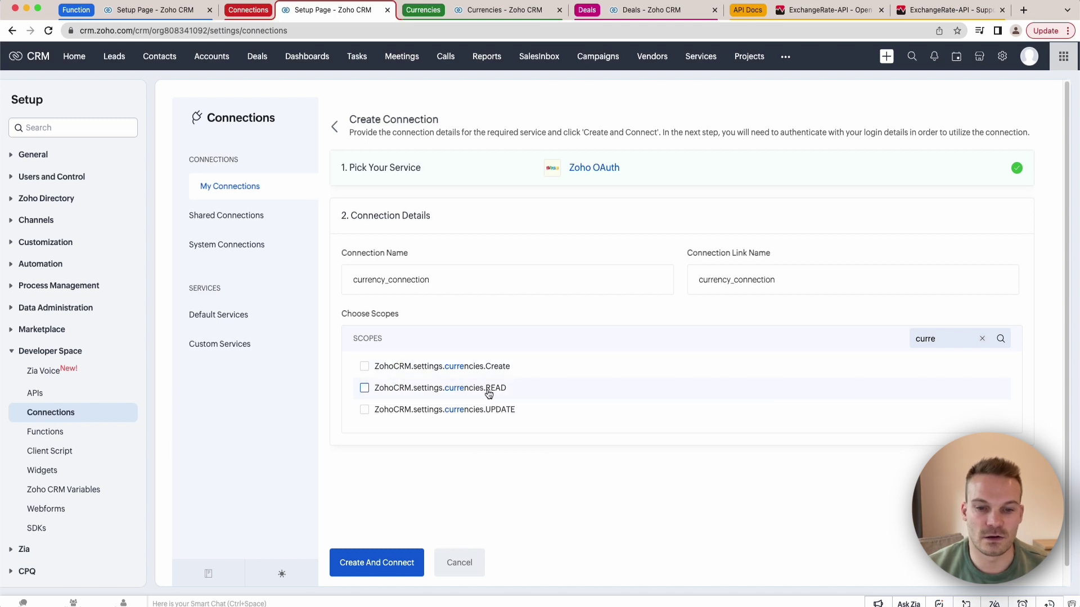
left_click(365, 391)
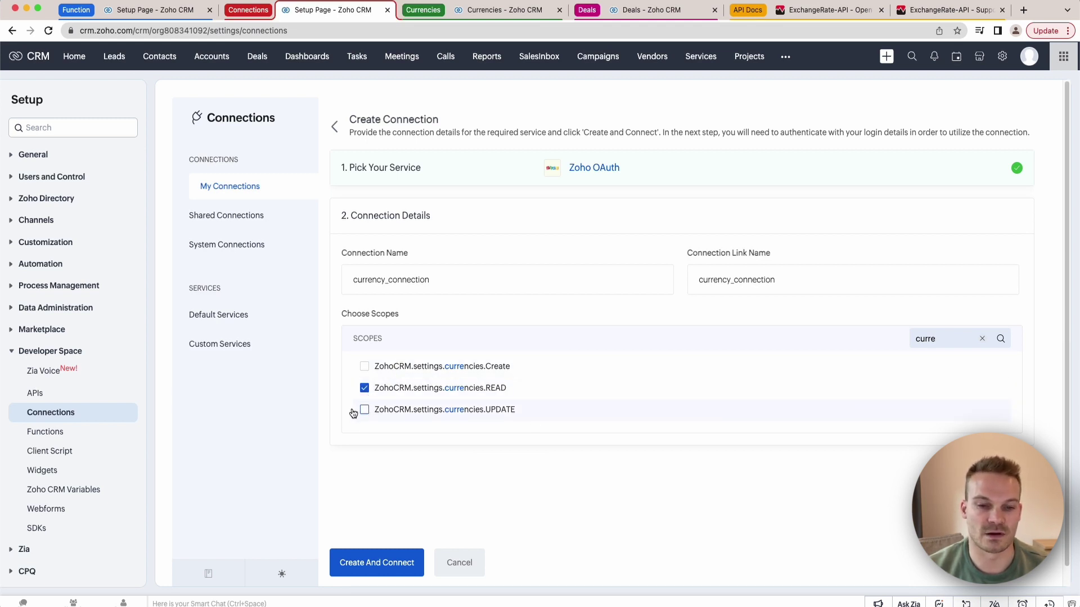
left_click(364, 413)
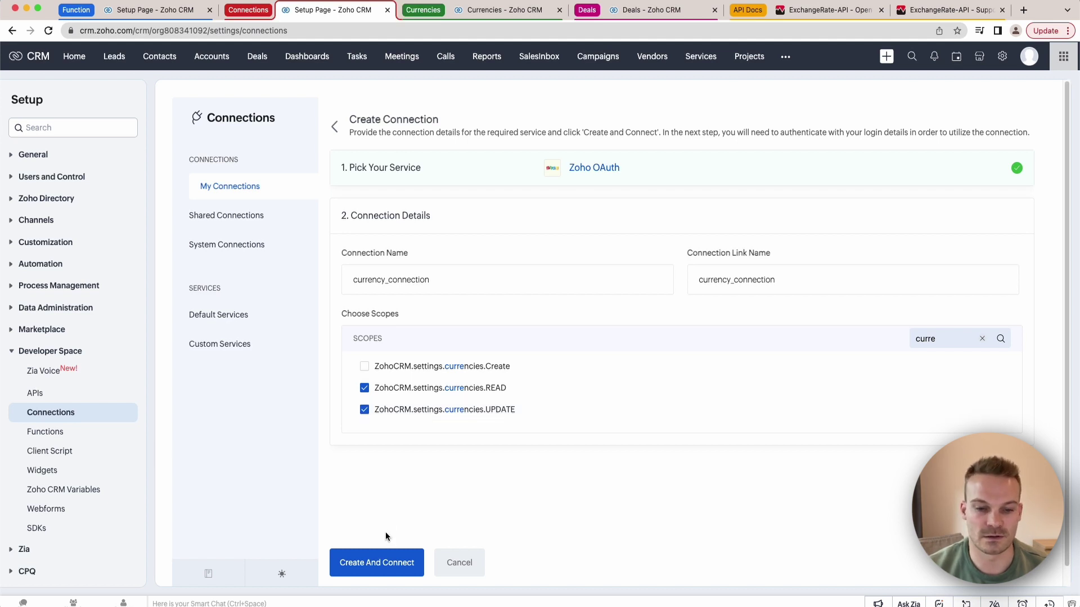
- Create and connect currency_connection for the Production Square Labs Demo organisation and accept its permissions
left_click(392, 562)
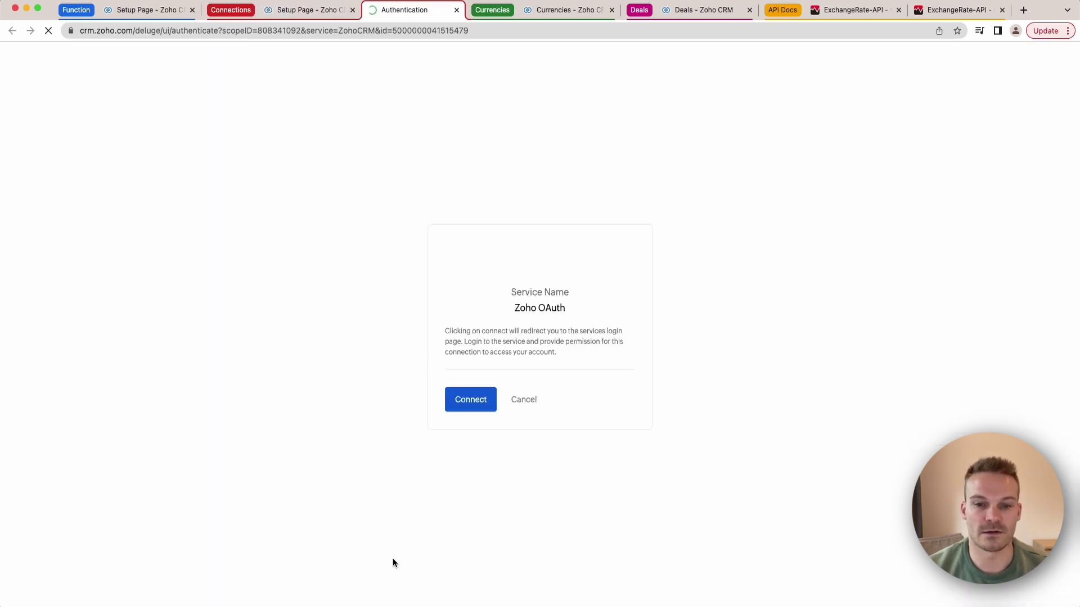
left_click(475, 405)
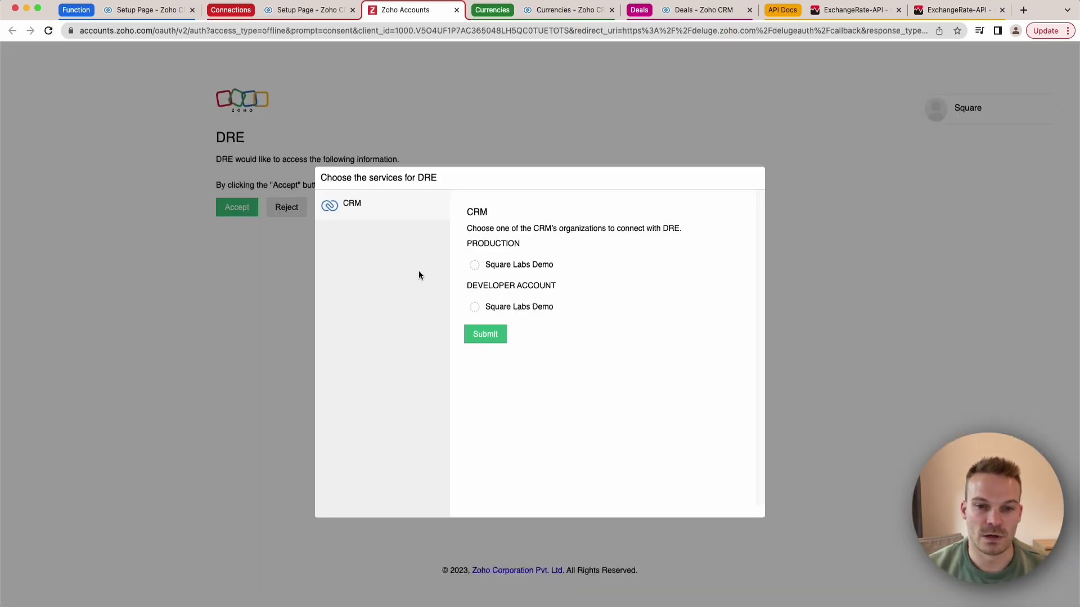
left_click(474, 265)
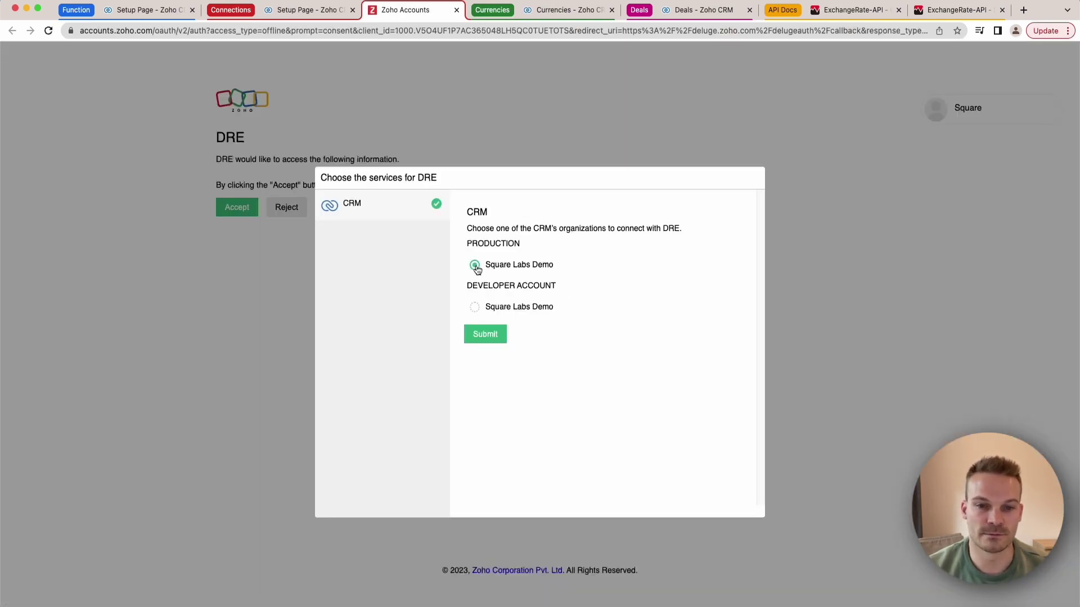
left_click(493, 342)
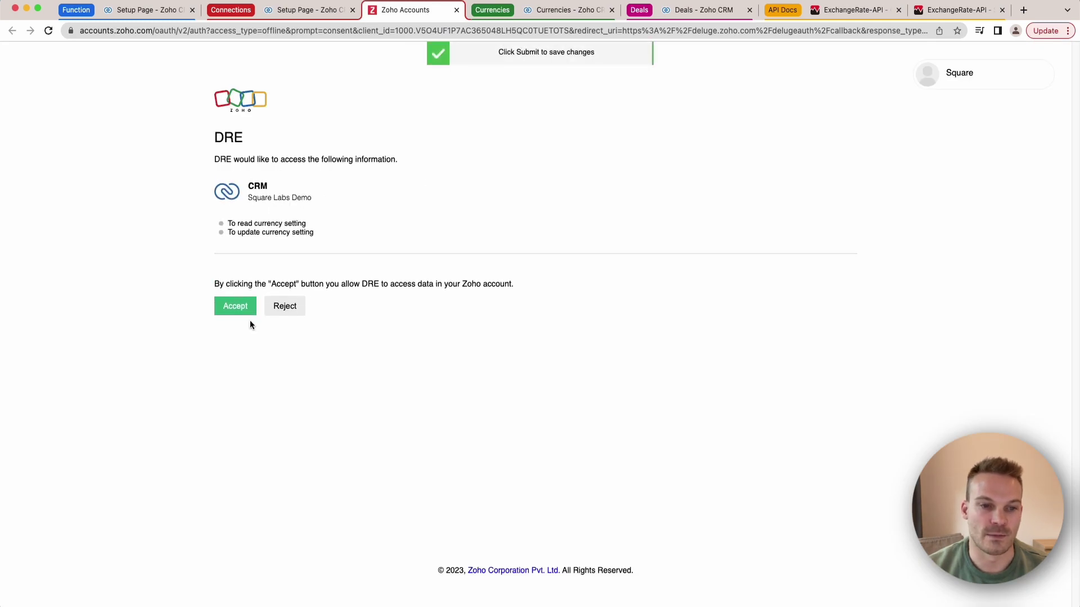
left_click(236, 307)
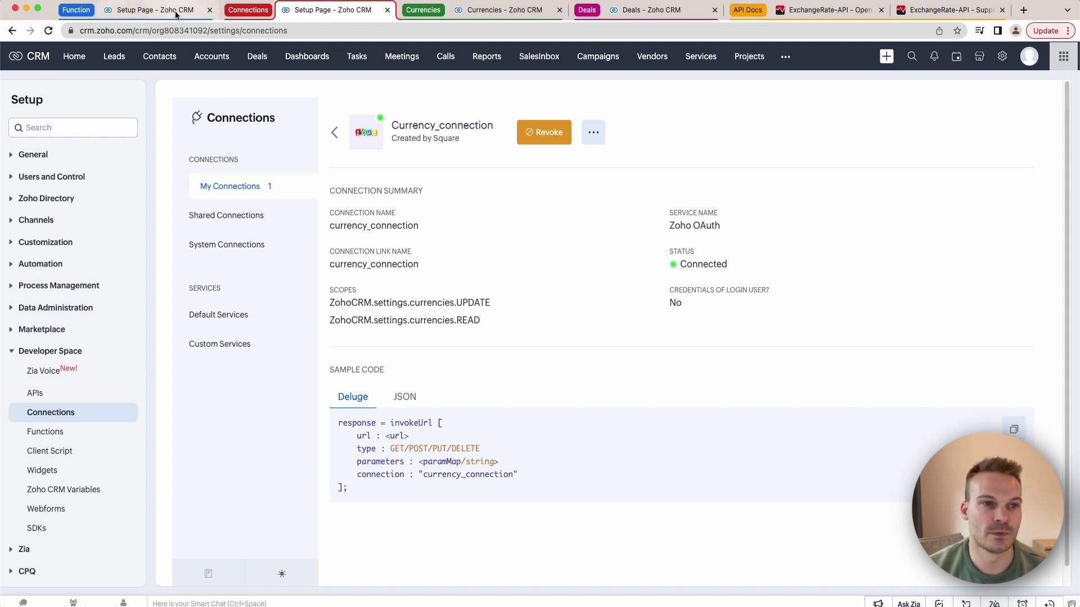
- Define new function autoCurrencyUpdate, display name Auto Currency Update, in the Schedule category
left_click(154, 9)
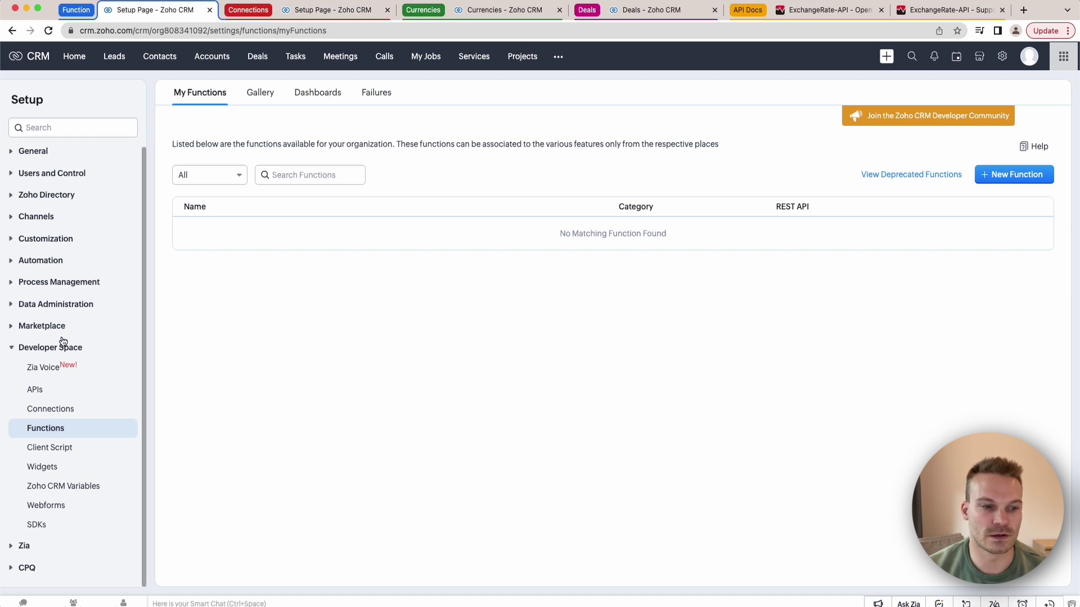
left_click(1014, 176)
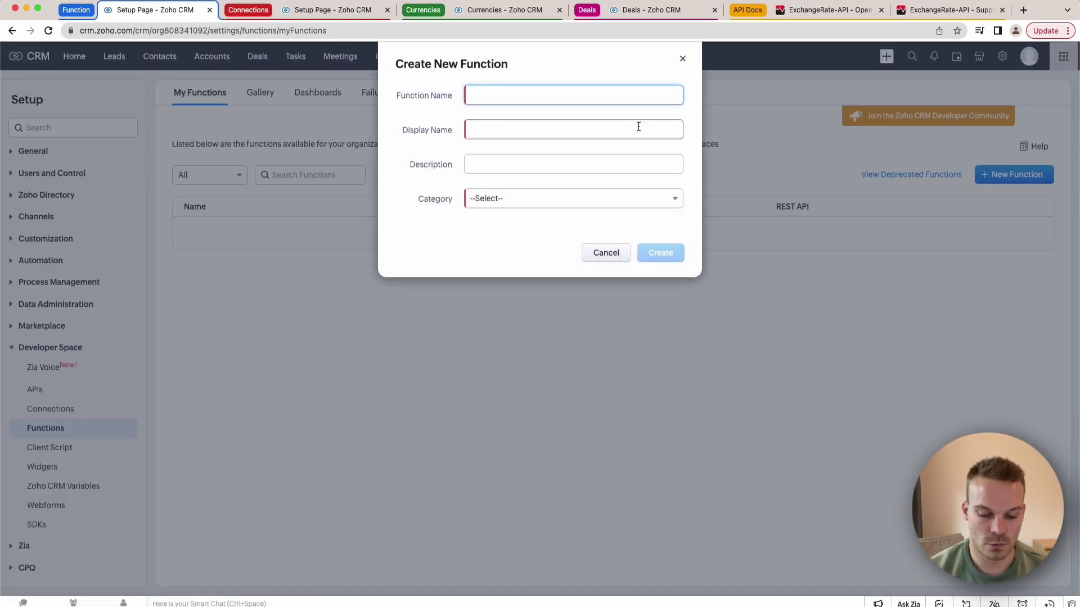
type("u")
type("autoC")
type("ny")
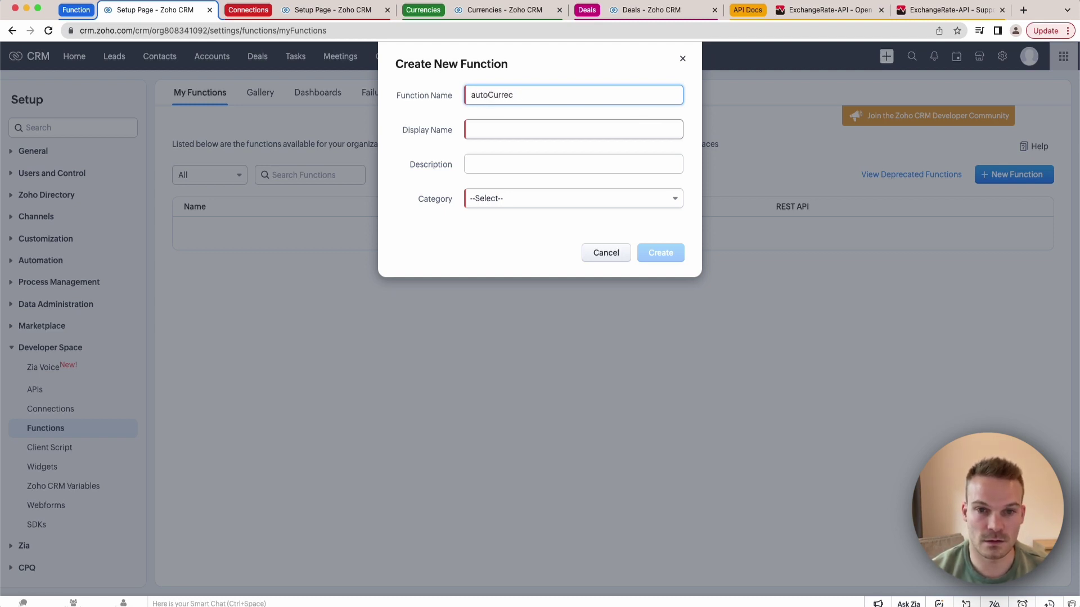
type("Update")
key("Tab")
type("Auto C")
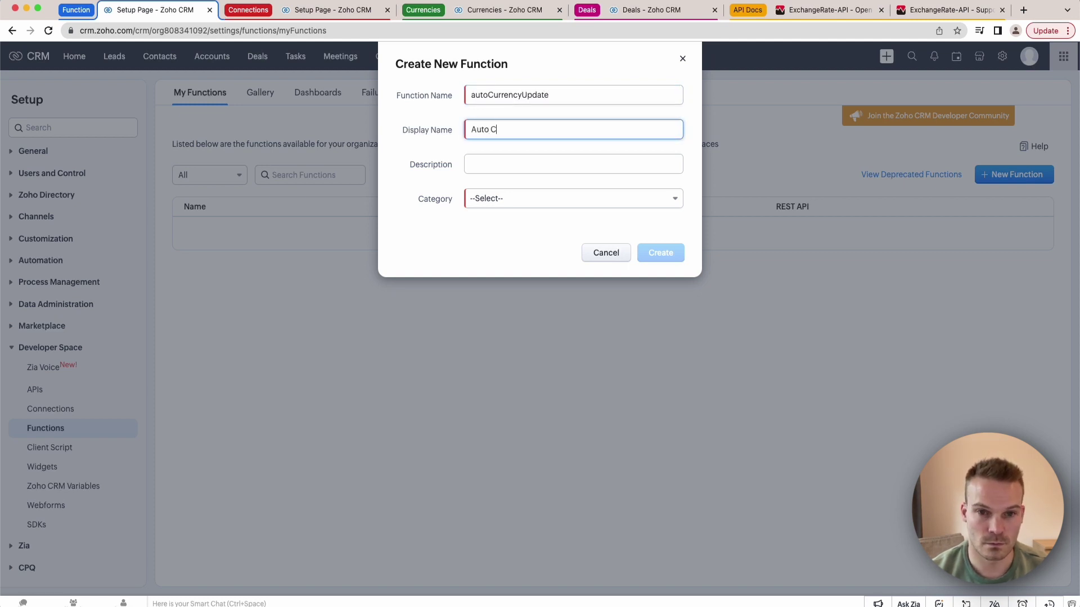
type("urrency Update")
left_click(635, 200)
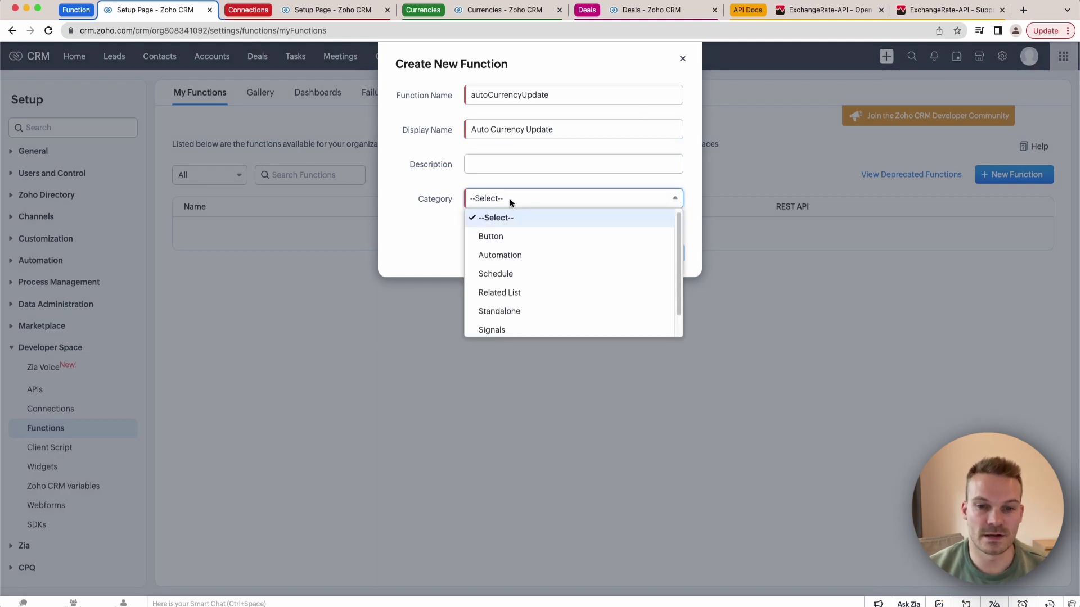
left_click(503, 274)
- Paste the exchange-rate Deluge script and review its variables and the organisation currencies request
left_click(662, 251)
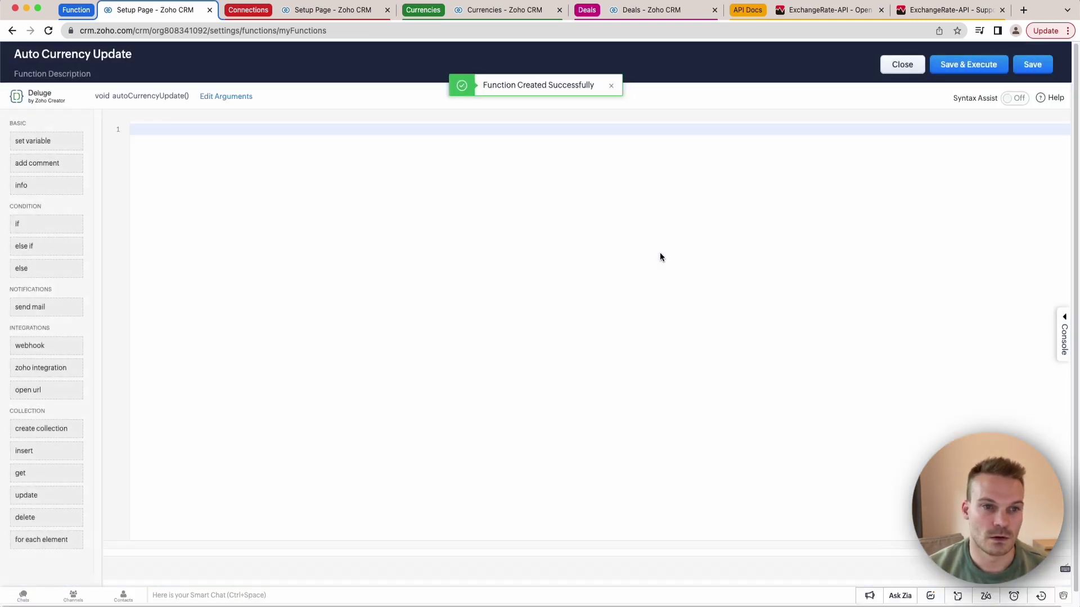
key("super+v")
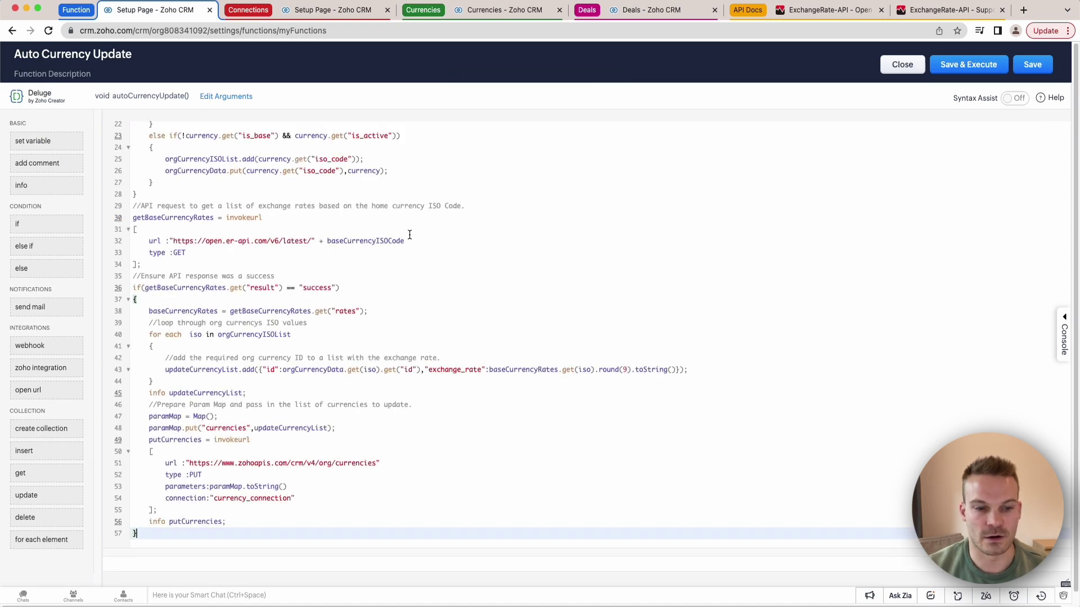
scroll(385, 320, "up", 10)
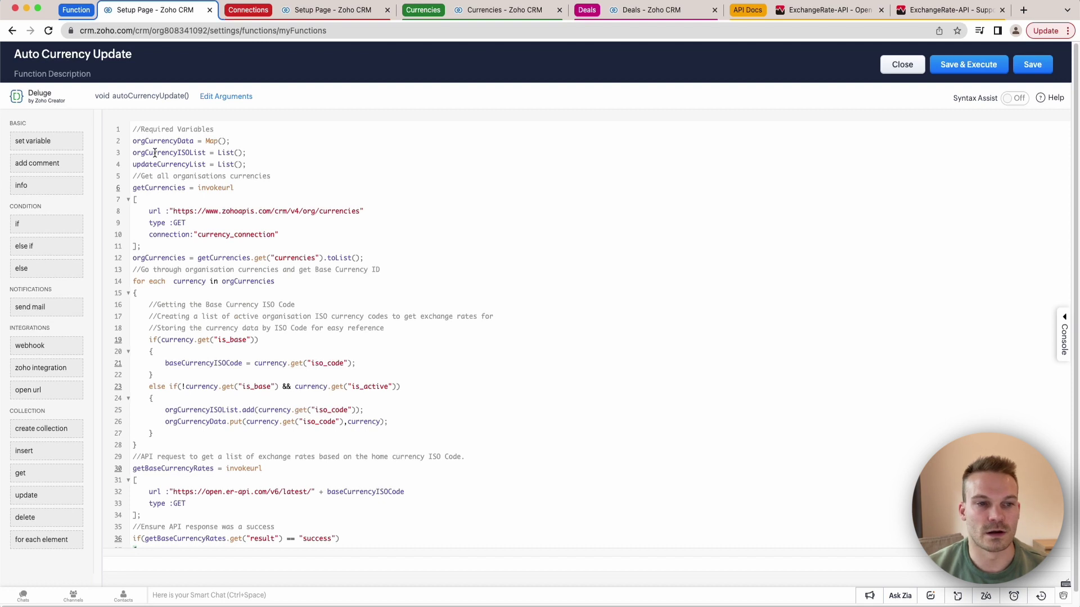
double_click(154, 153)
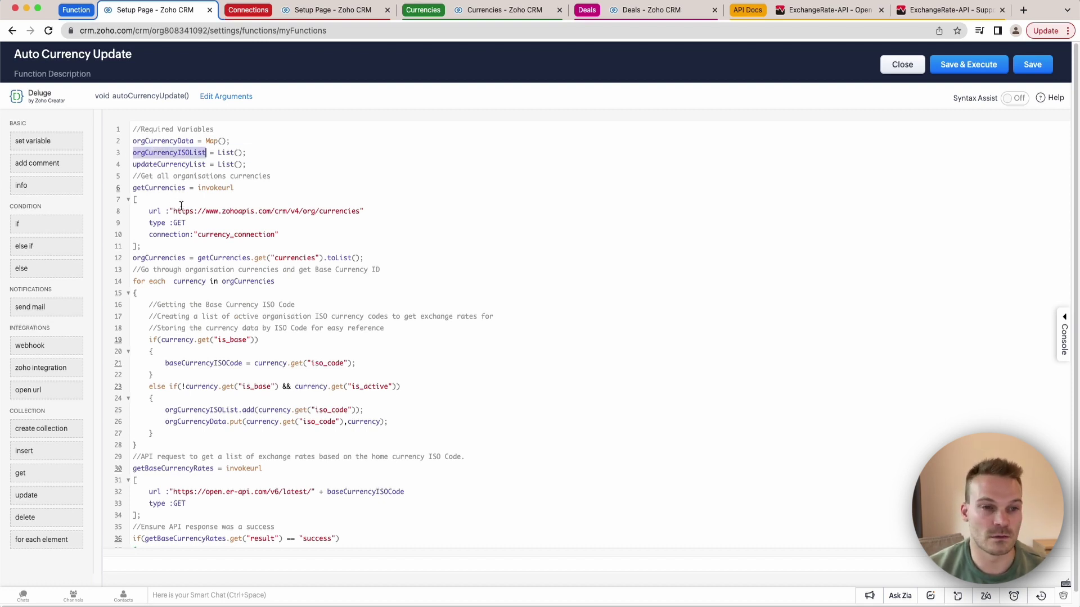
double_click(163, 165)
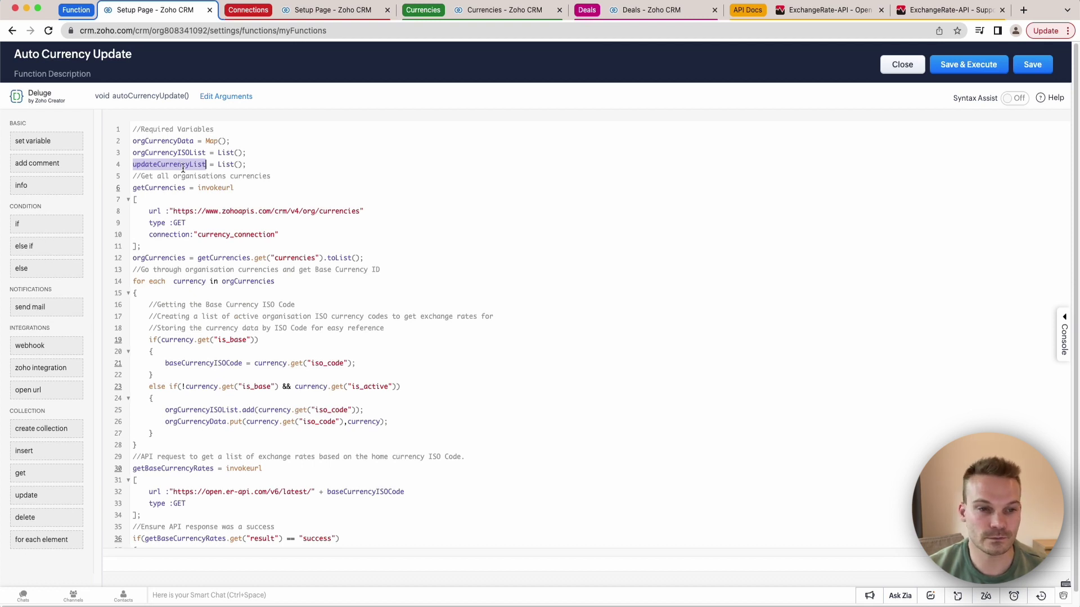
left_click(262, 187)
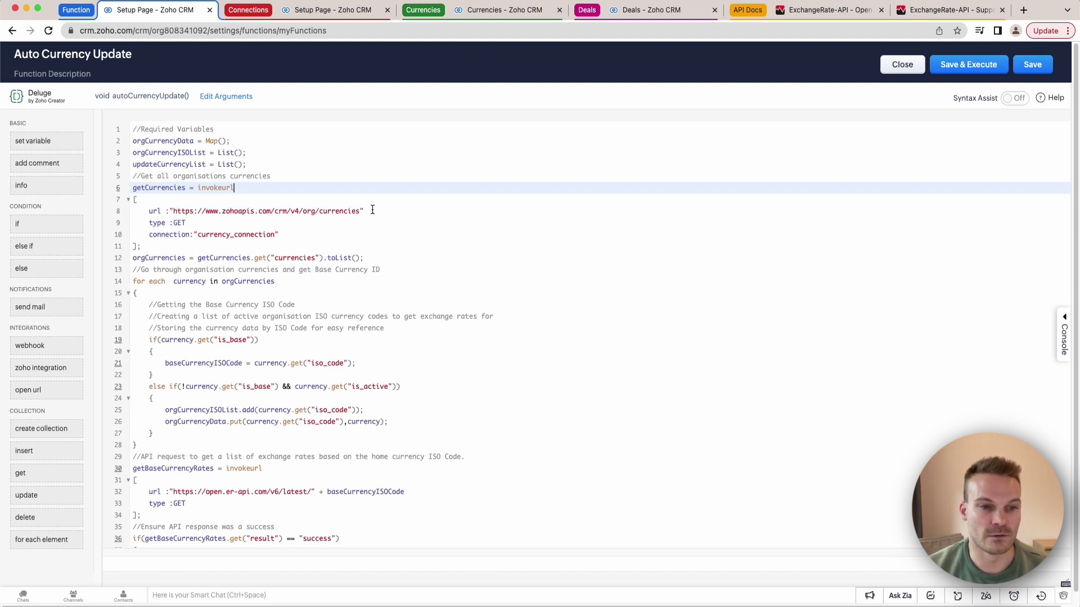
left_click(270, 212)
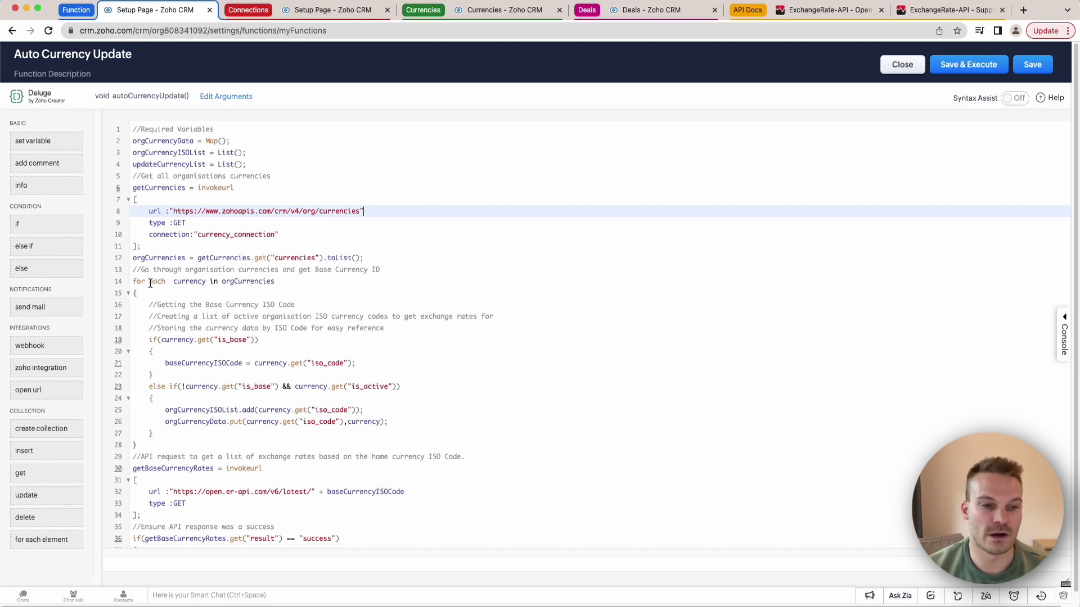
scroll(194, 286, "down", 2)
scroll(194, 286, "down", 2)
scroll(170, 271, "down", 3)
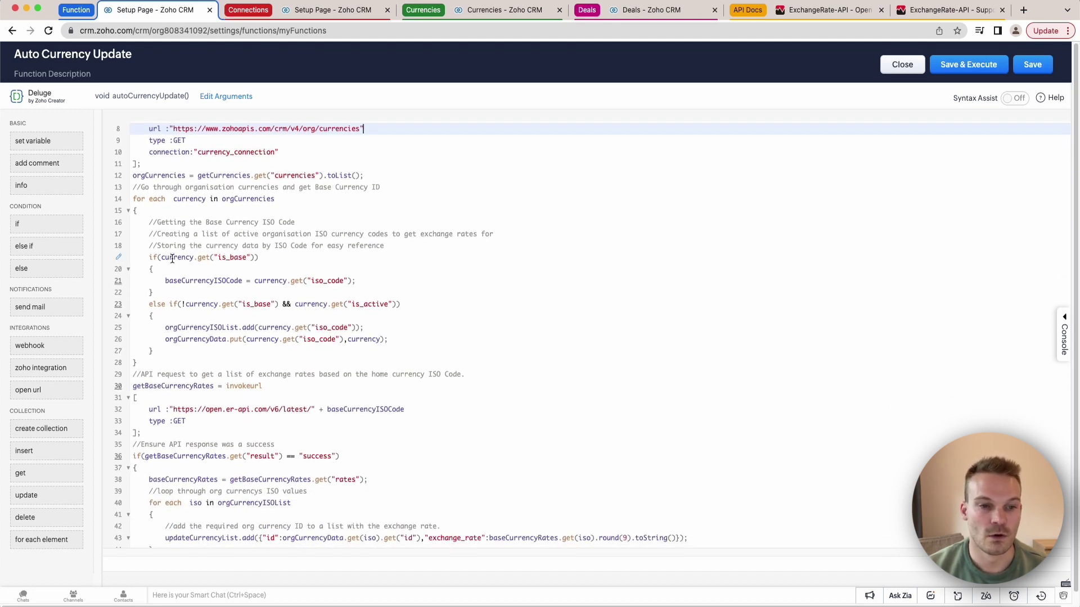
- Review the base currency code and the loop collecting active currency codes and data by iso_code
double_click(178, 281)
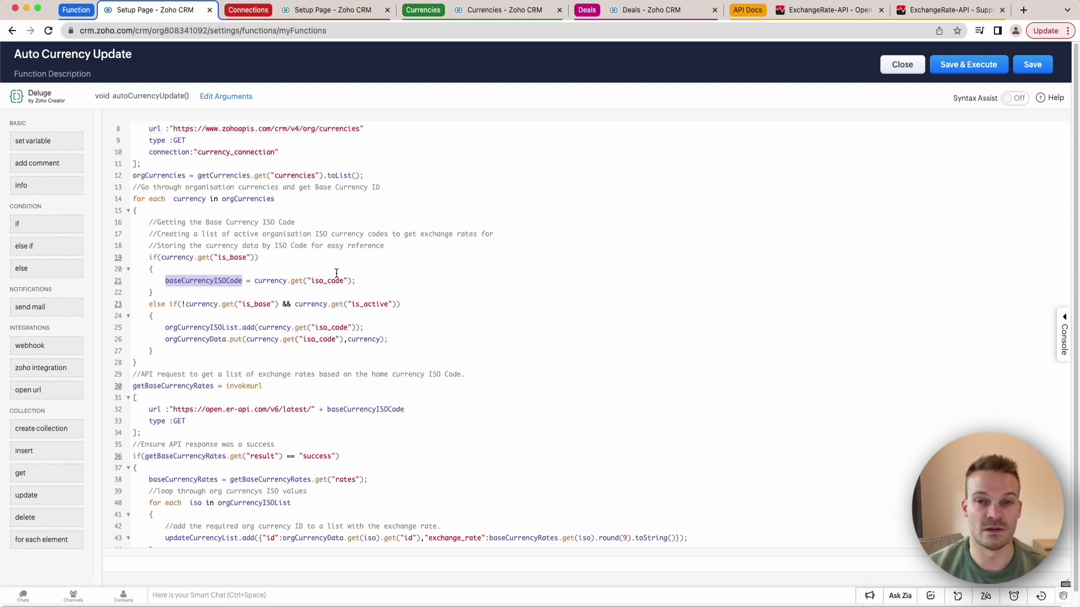
left_click(377, 281)
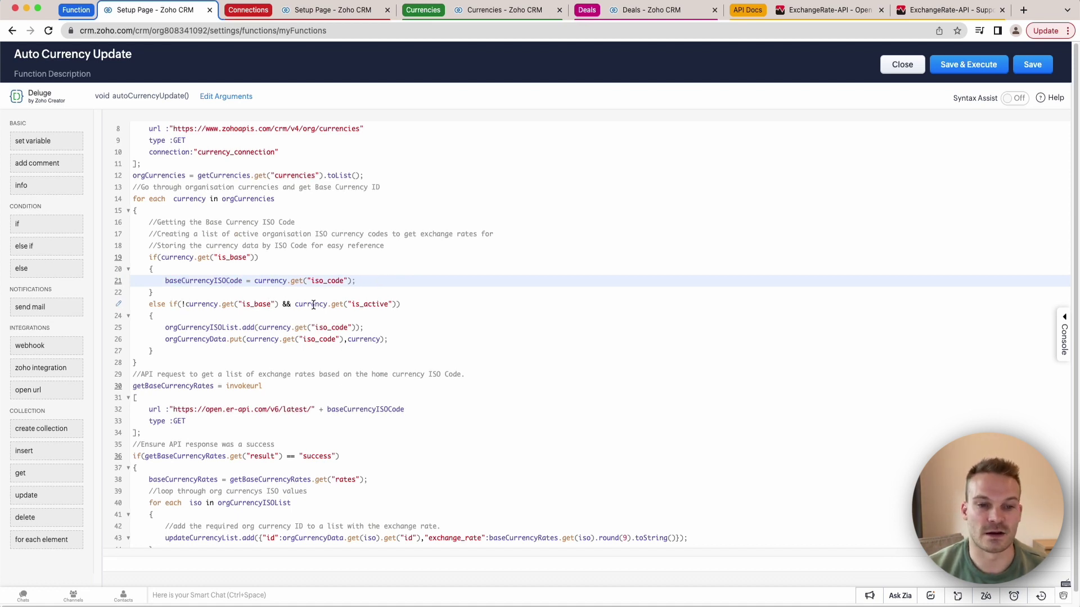
double_click(199, 330)
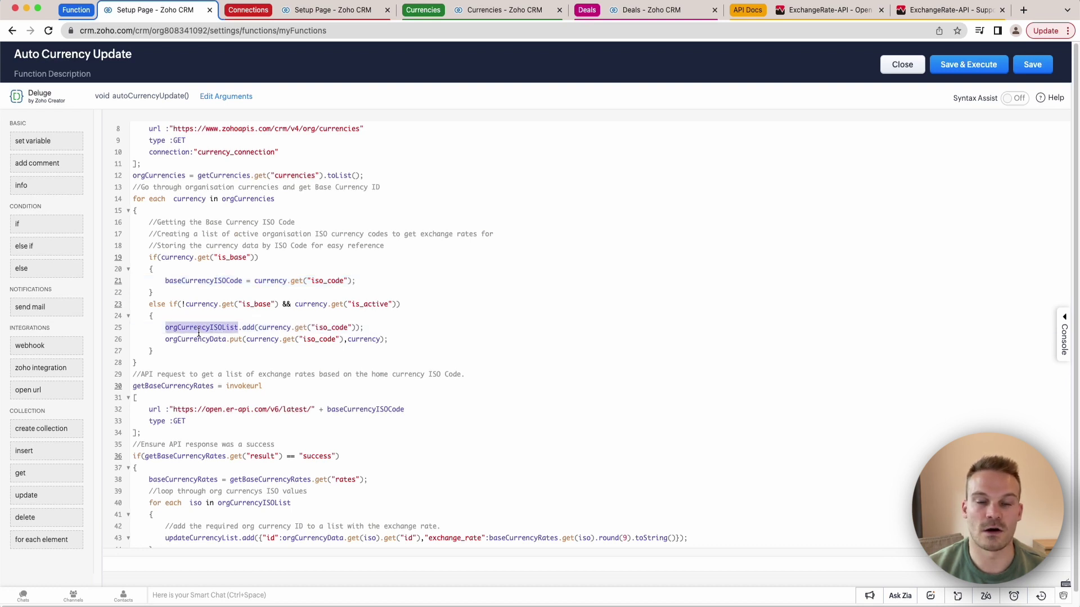
double_click(328, 328)
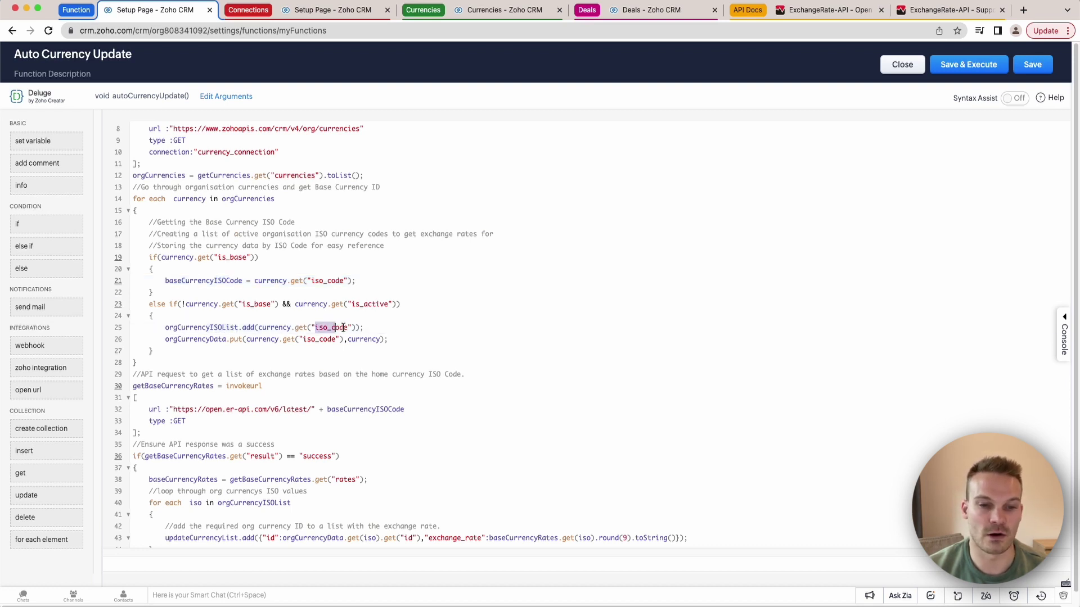
left_click(451, 327)
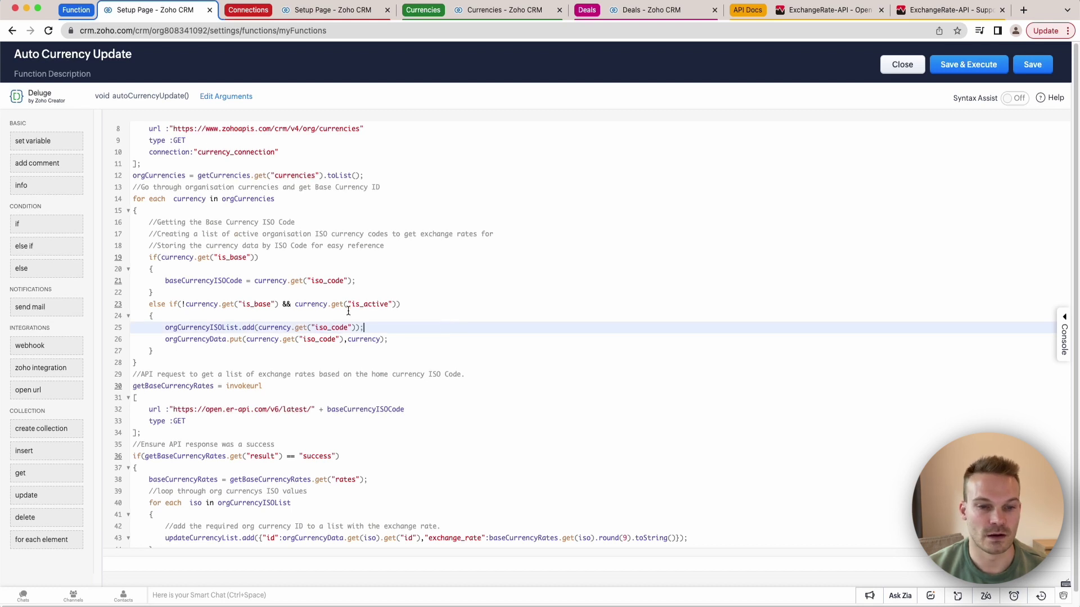
mouse_move(319, 308)
scroll(427, 308, "down", 1)
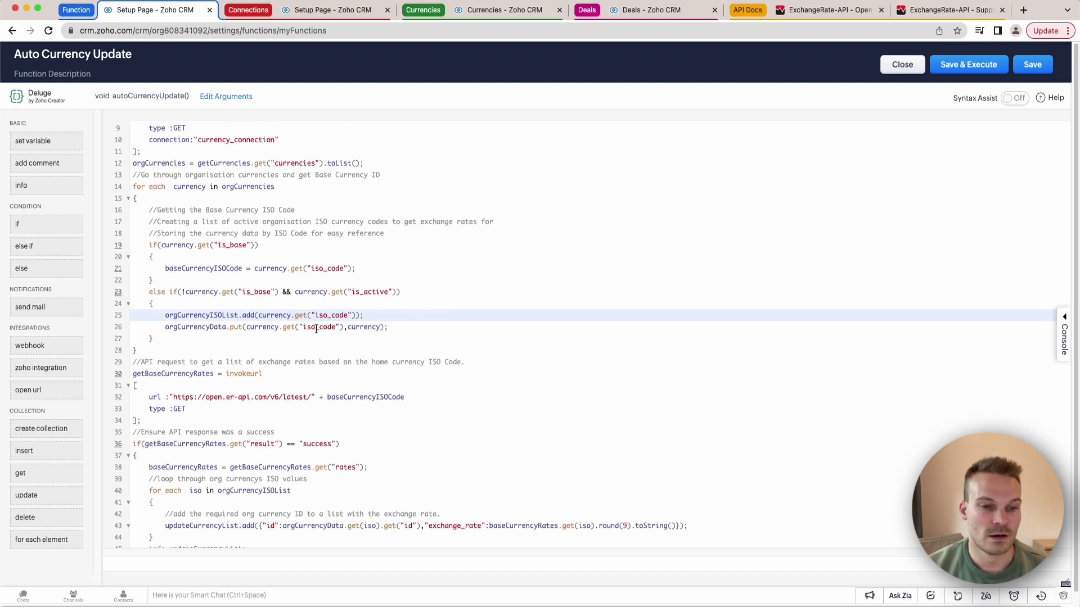
double_click(186, 328)
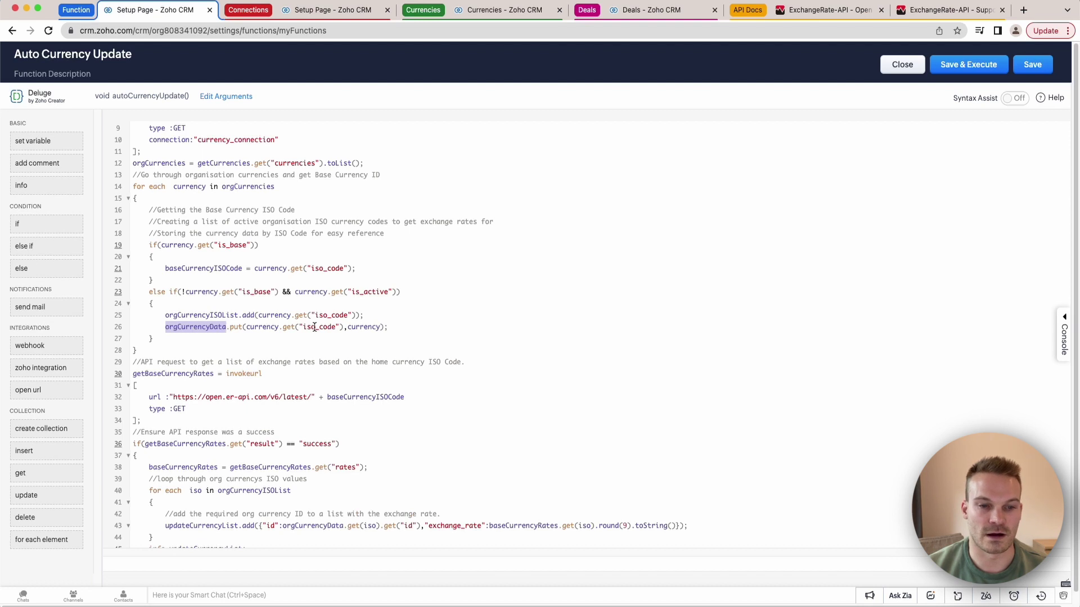
double_click(366, 328)
left_click(445, 330)
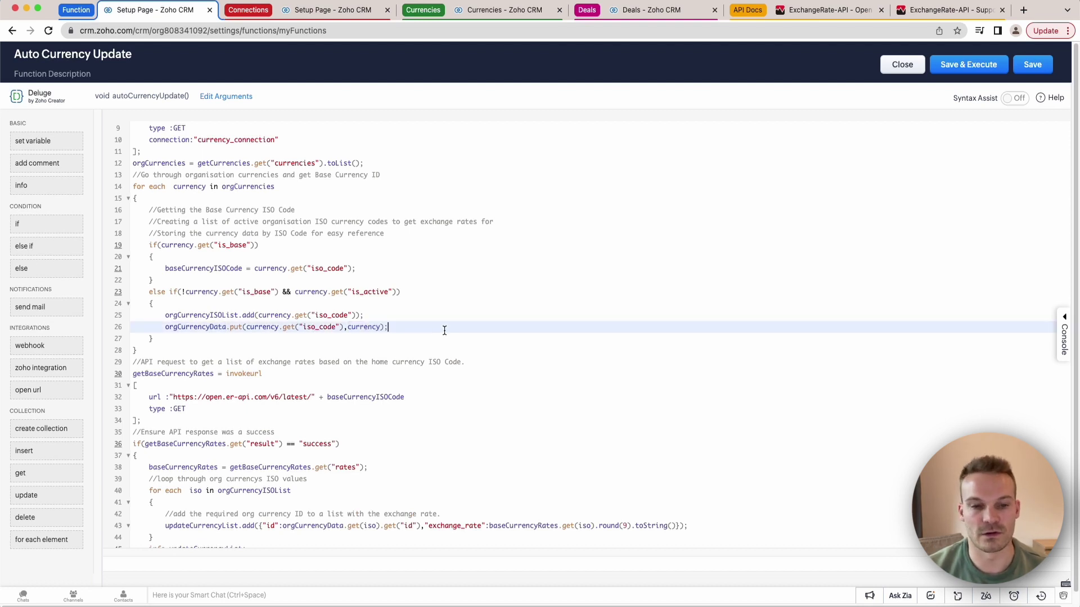
scroll(416, 332, "down", 1)
scroll(416, 332, "down", 2)
scroll(414, 330, "down", 3)
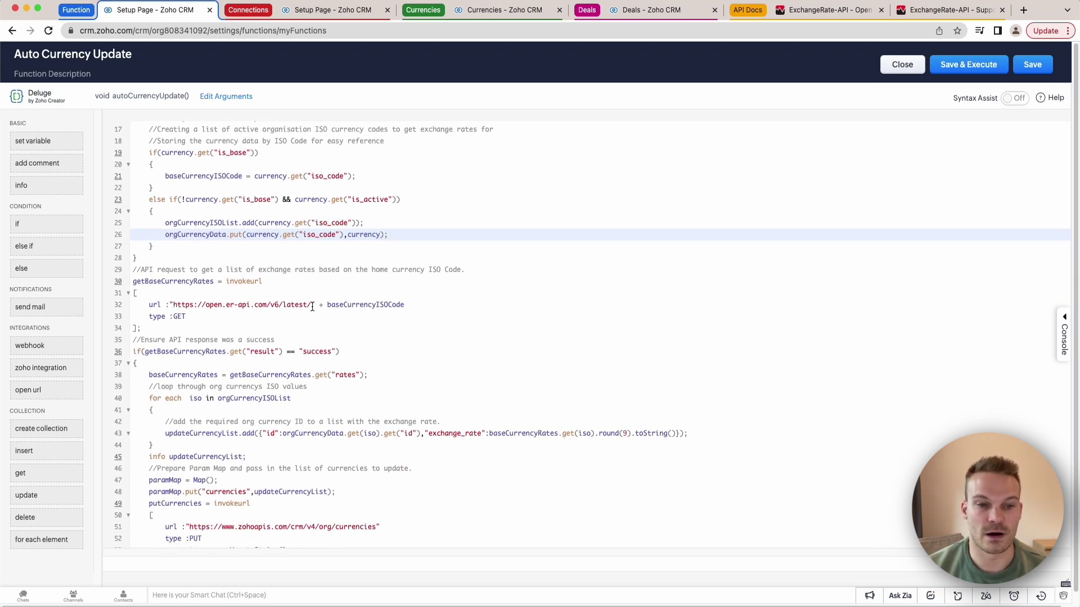
- Review the rates URL and the loop building updateCurrencyList with each currency's id
double_click(351, 305)
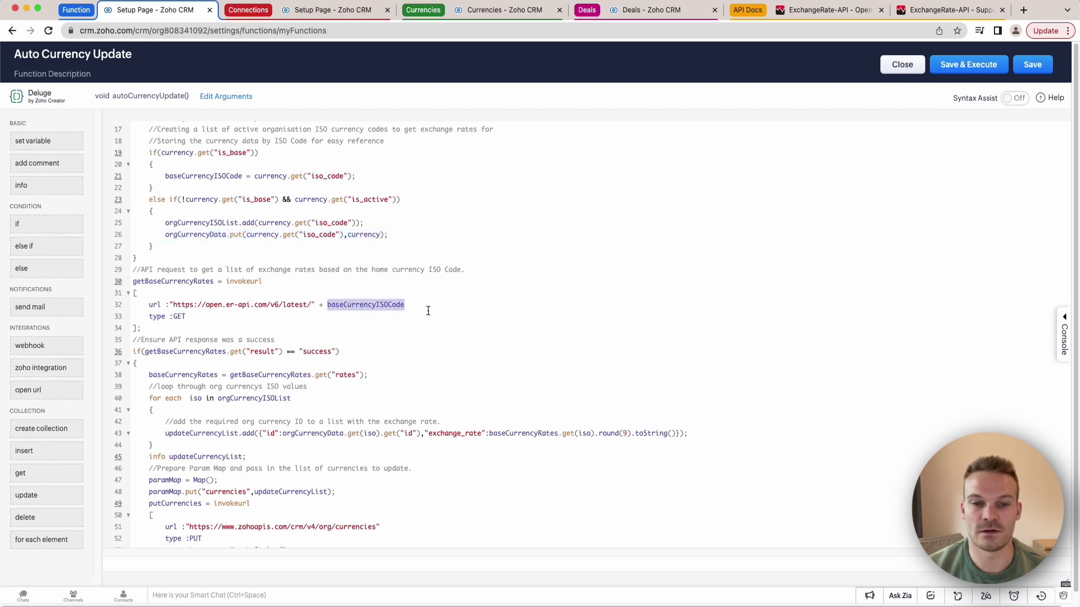
scroll(429, 309, "down", 2)
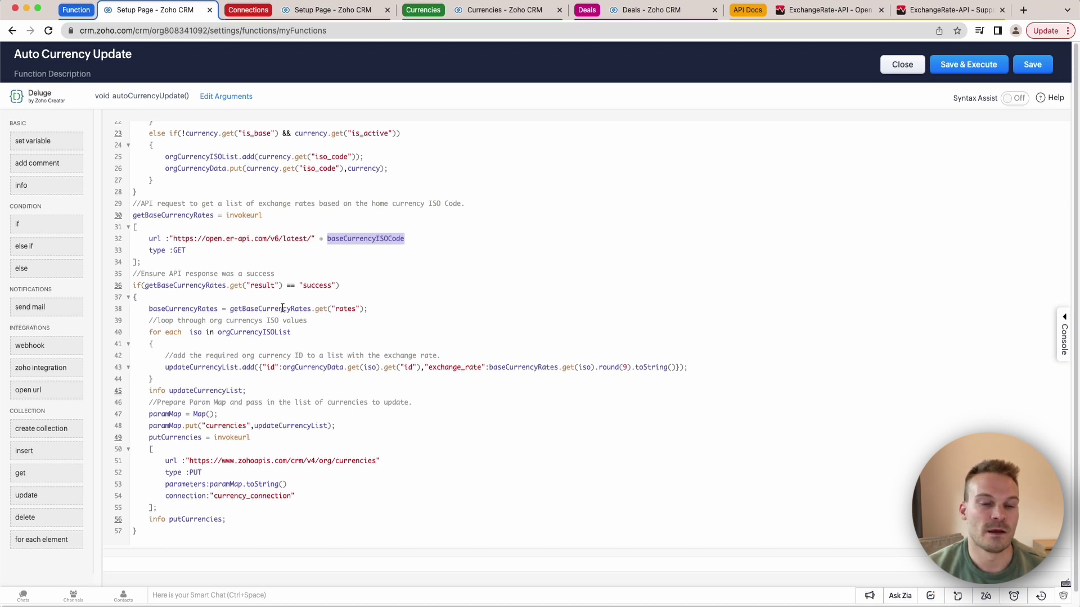
double_click(196, 331)
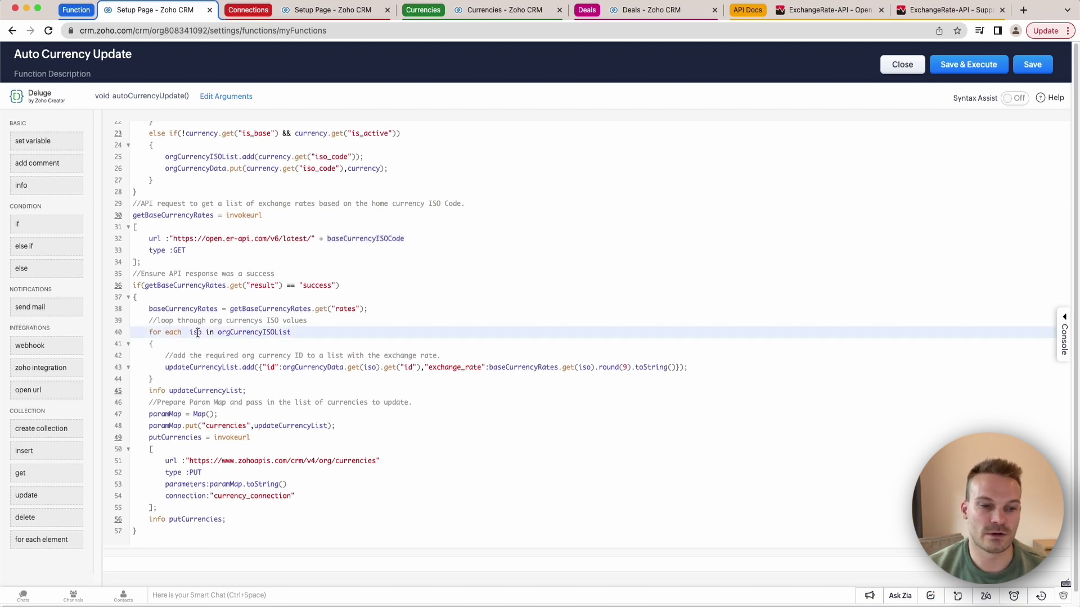
double_click(249, 332)
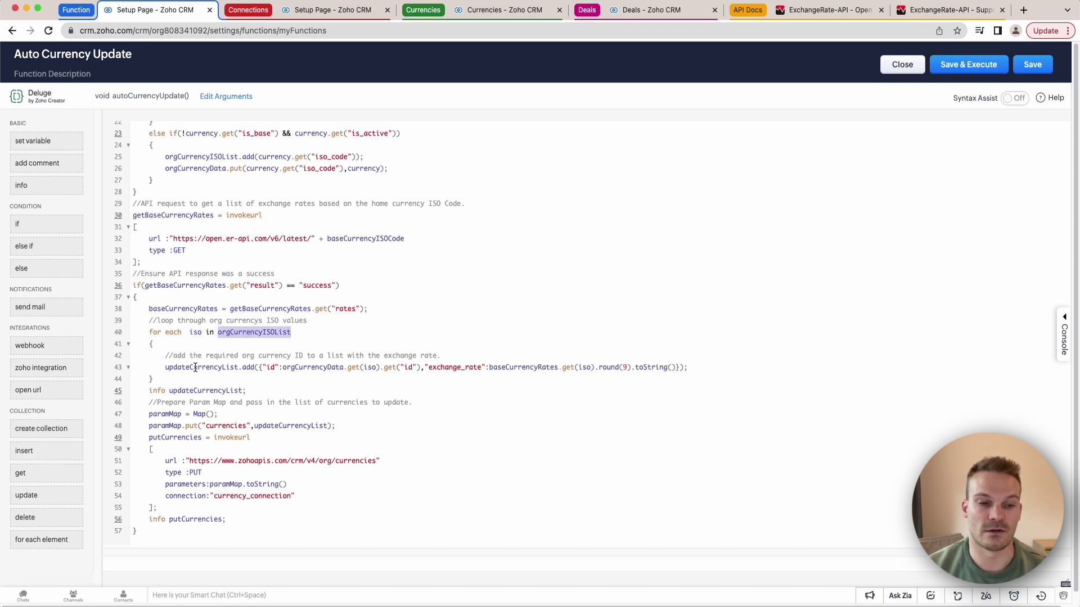
double_click(195, 368)
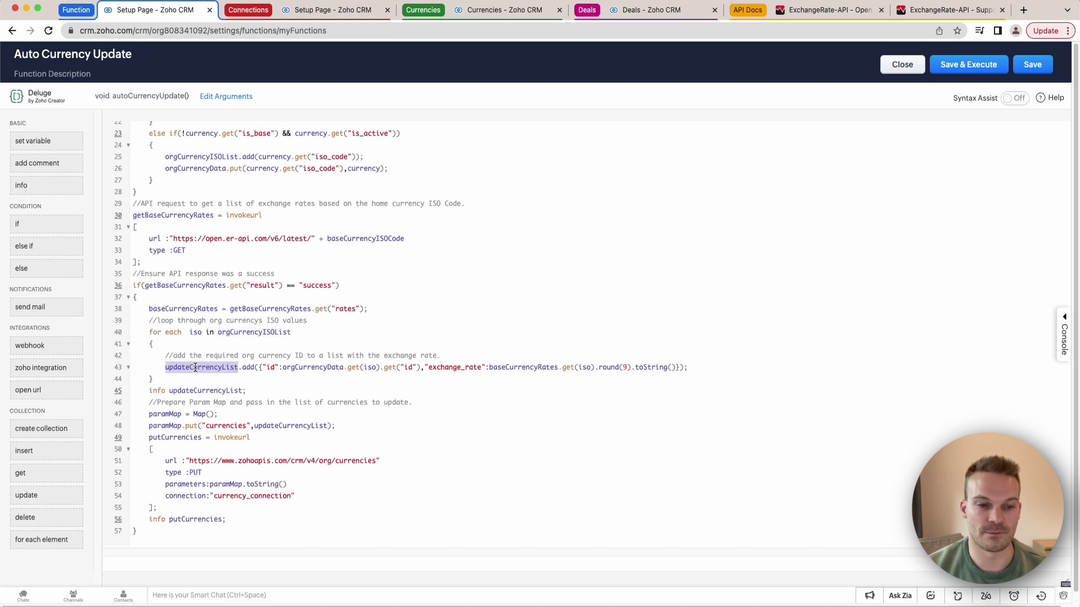
double_click(270, 369)
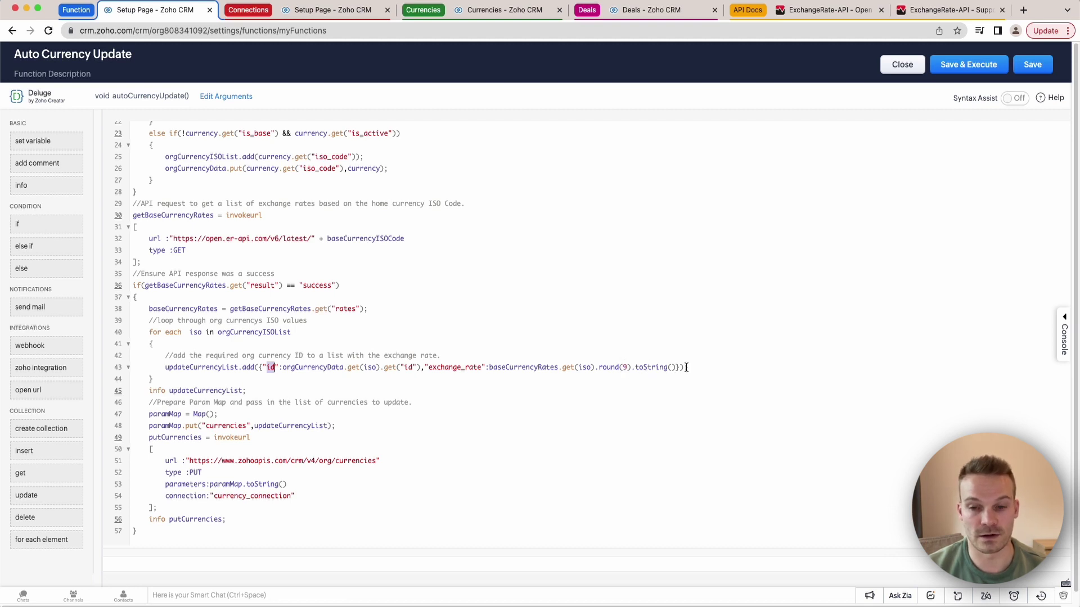
scroll(424, 403, "down", 1)
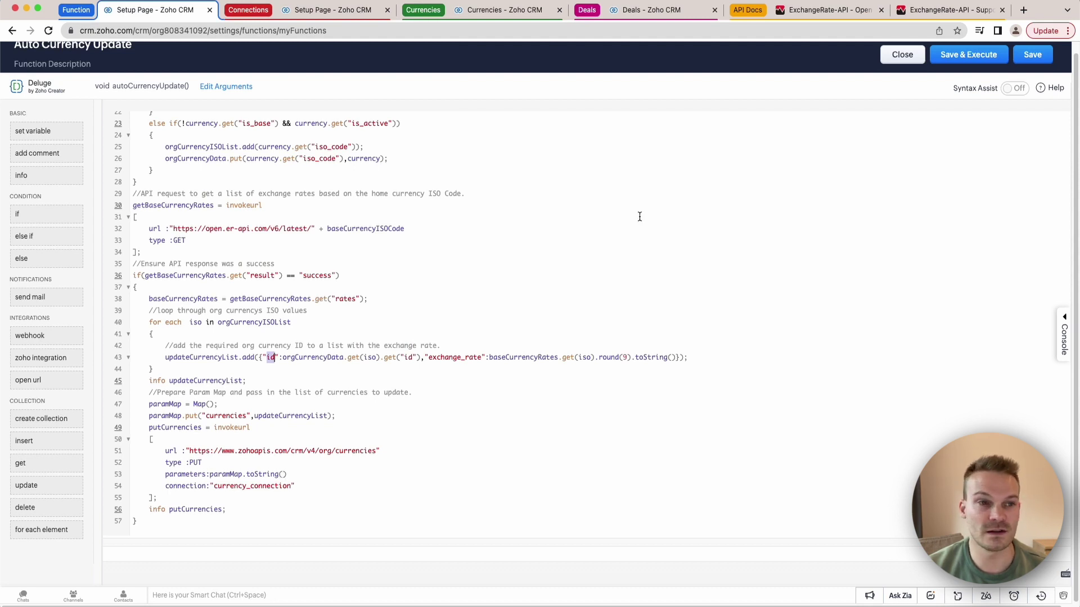
- Save the function script and expand the Automation settings in Setup
left_click(1040, 63)
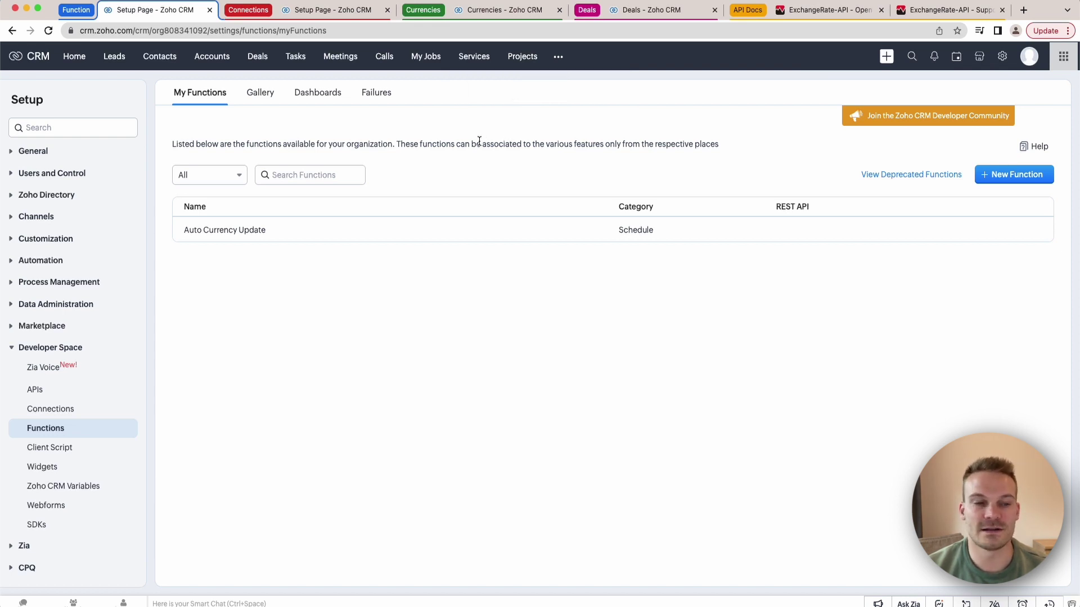
left_click(49, 261)
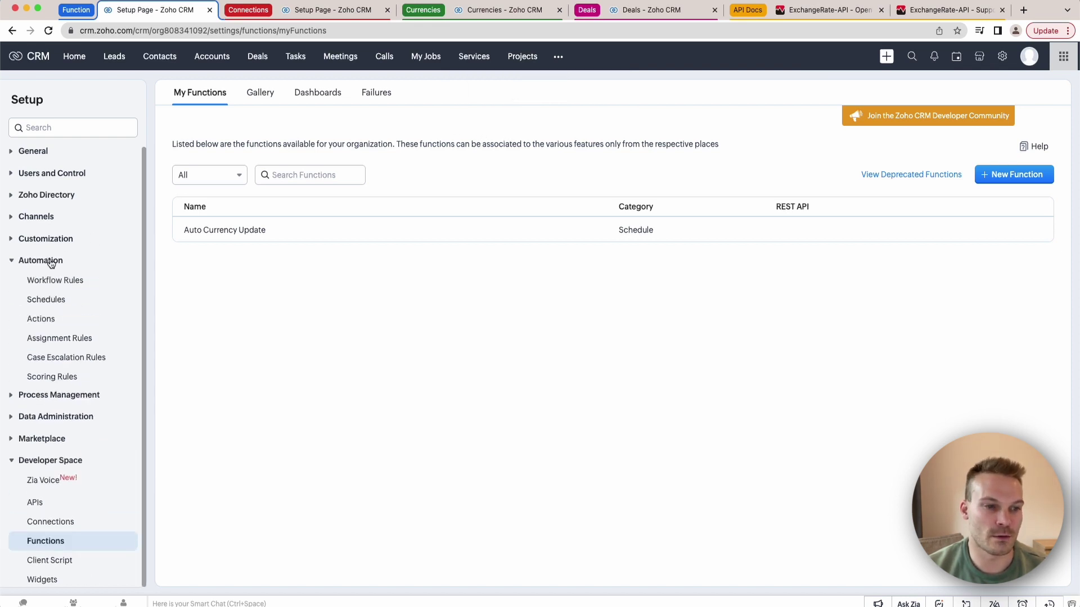
- Create a first schedule named Auto Currency Update running the existing Auto Currency Update function
left_click(53, 304)
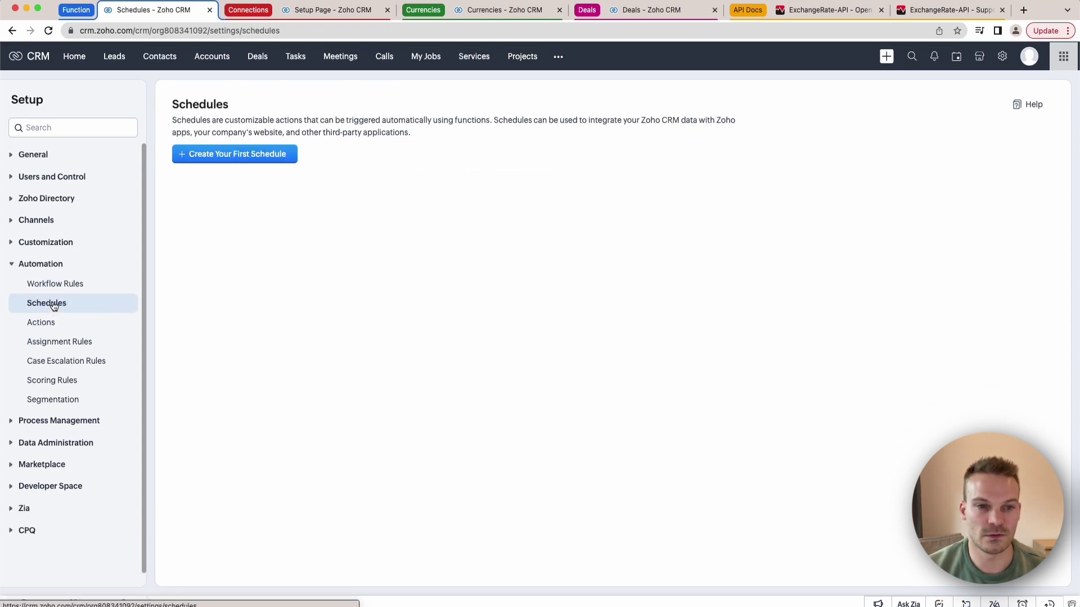
left_click(239, 155)
left_click(381, 138)
type("Auto Currency")
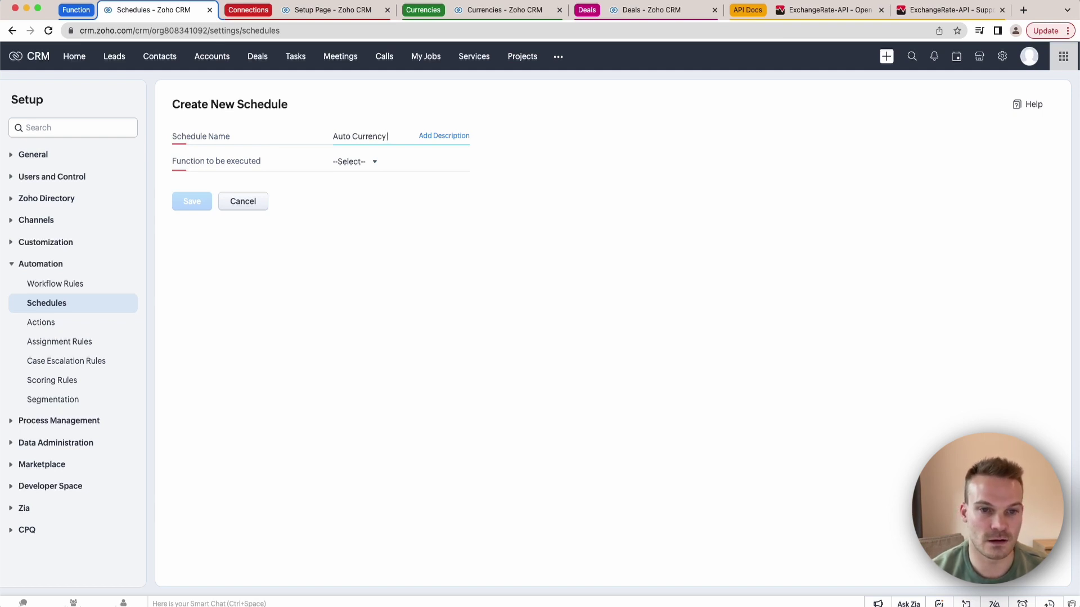
type(" Update")
left_click(359, 163)
left_click(368, 196)
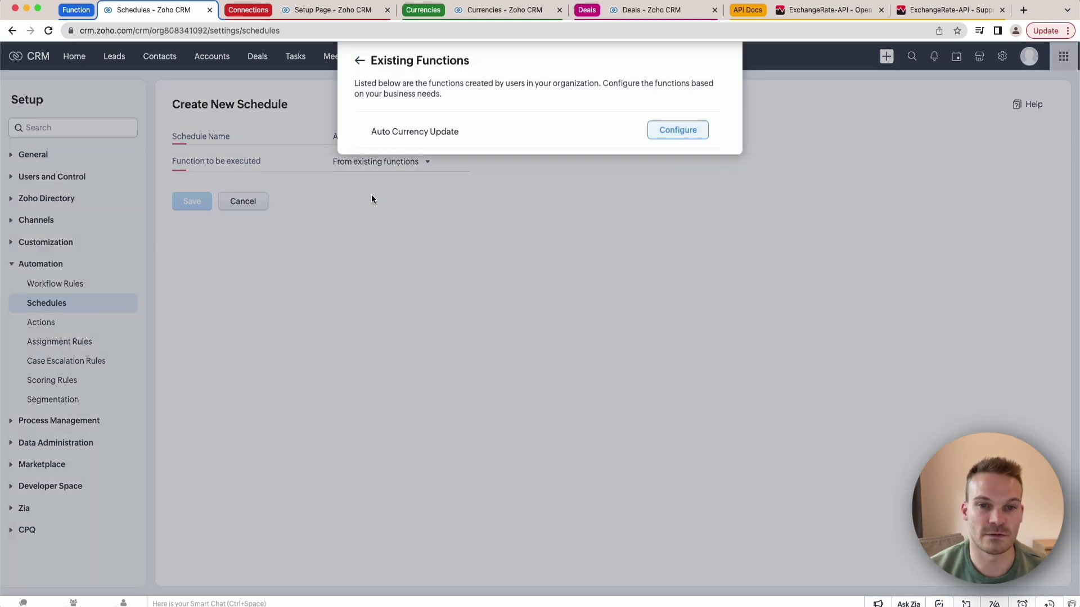
left_click(687, 133)
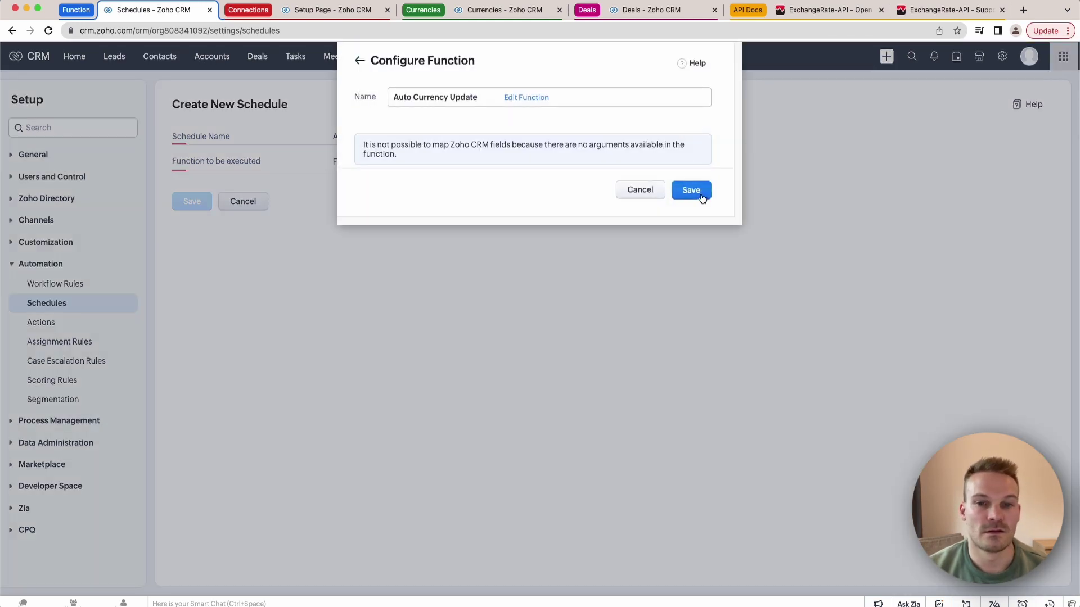
left_click(700, 194)
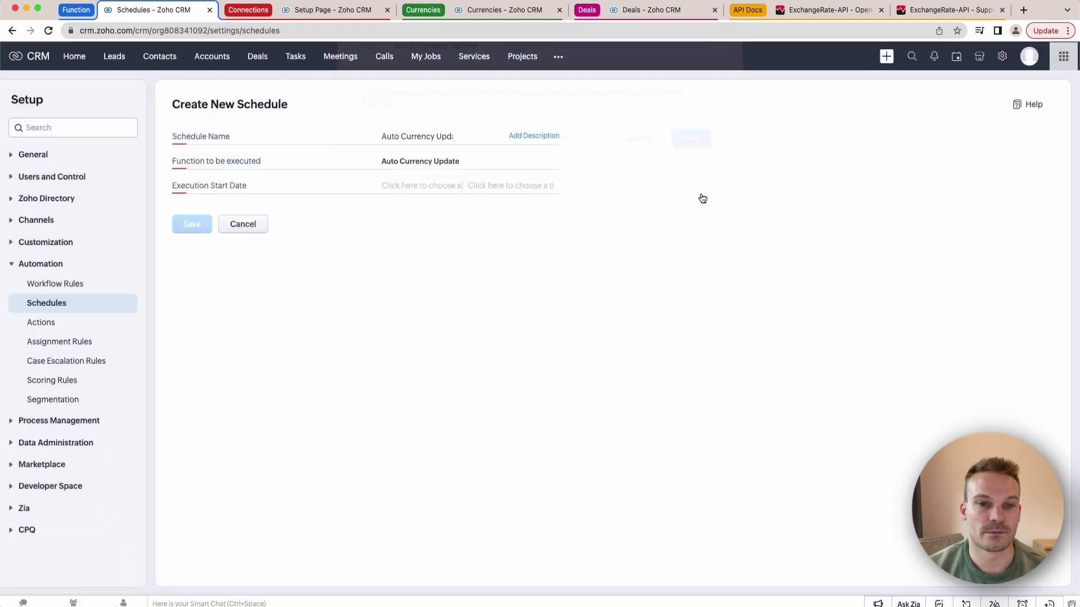
- Set the schedule to start 19/05/2023 at 01:00, repeat every day, and save it
left_click(401, 184)
left_click(484, 281)
left_click(497, 180)
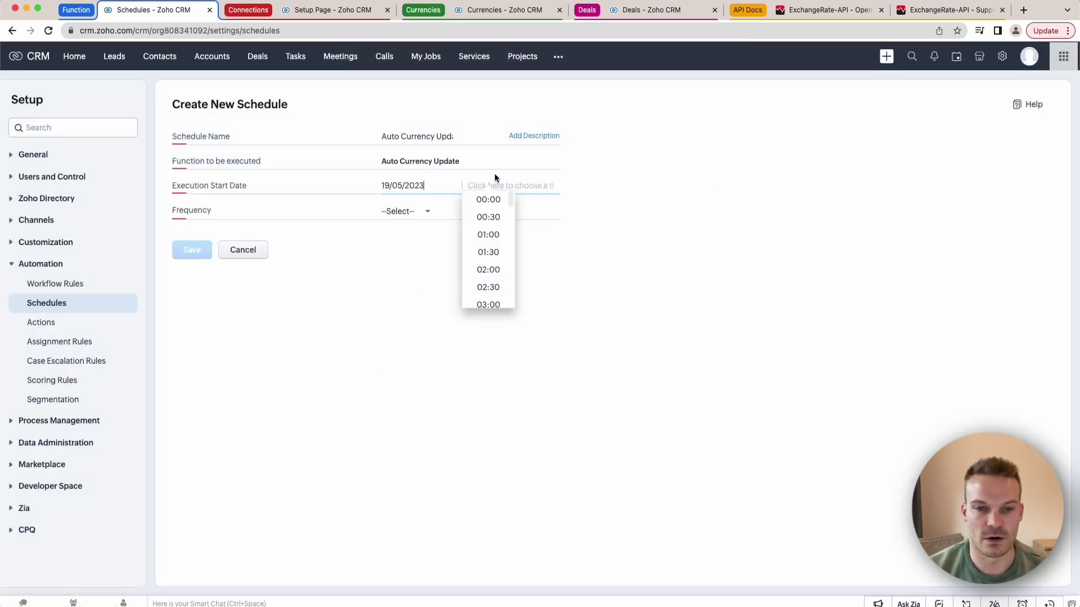
left_click(488, 234)
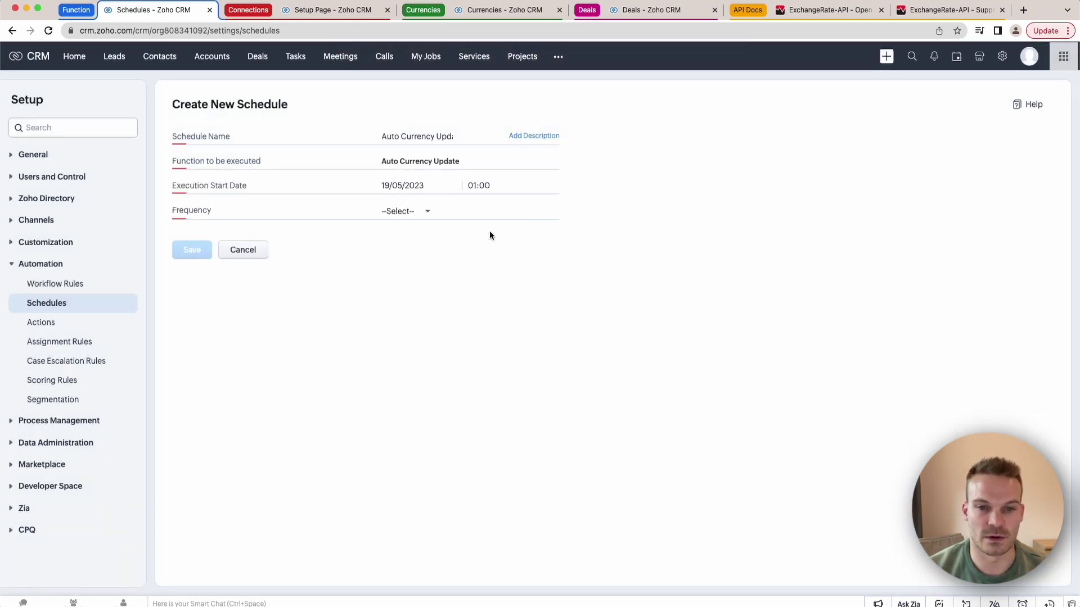
left_click(421, 212)
left_click(415, 277)
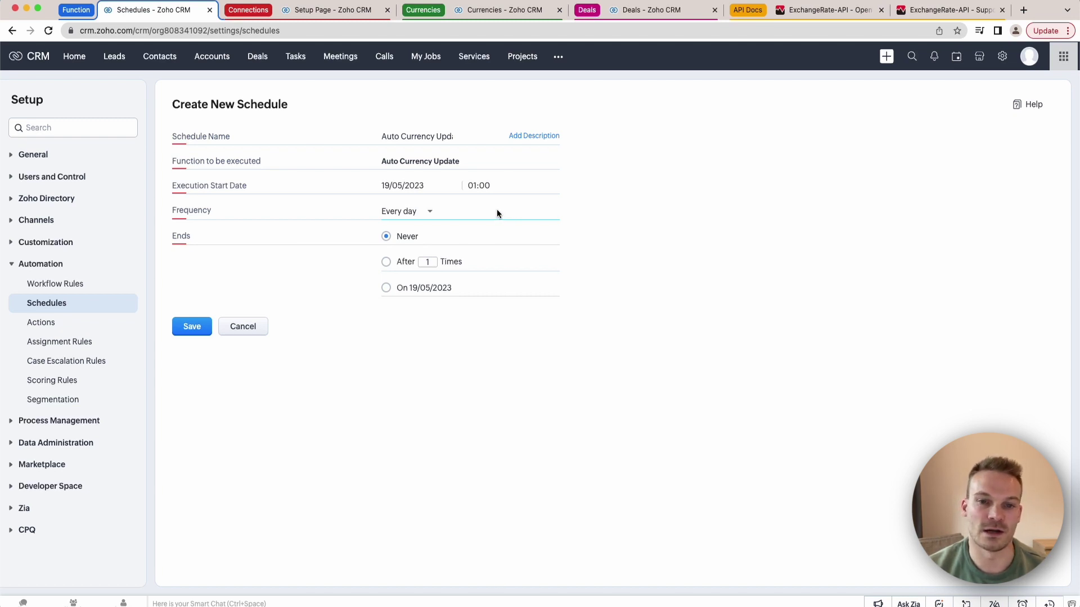
left_click(194, 332)
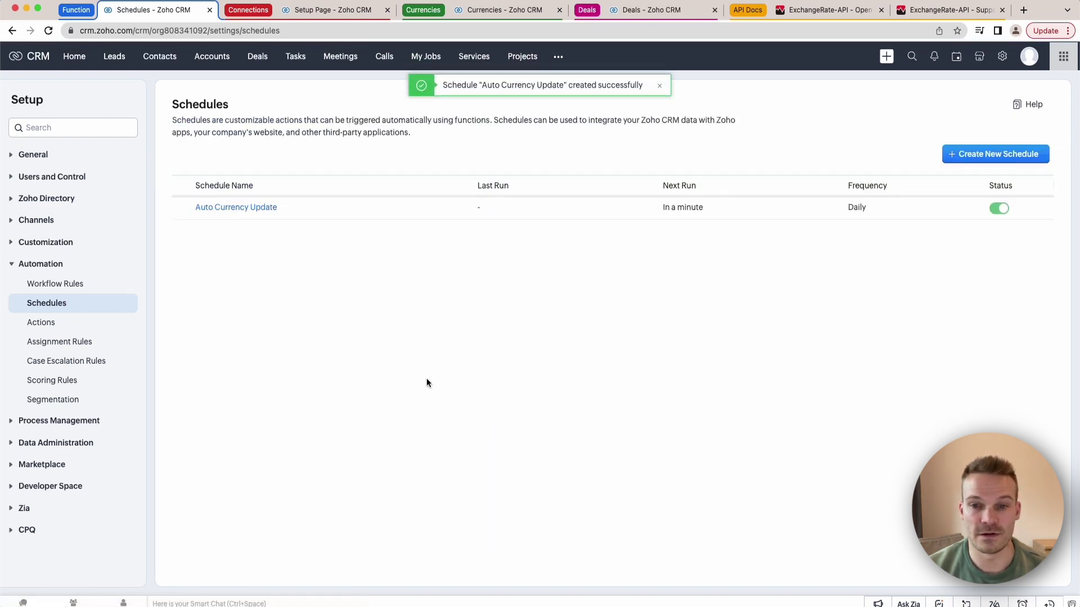
mouse_move(490, 211)
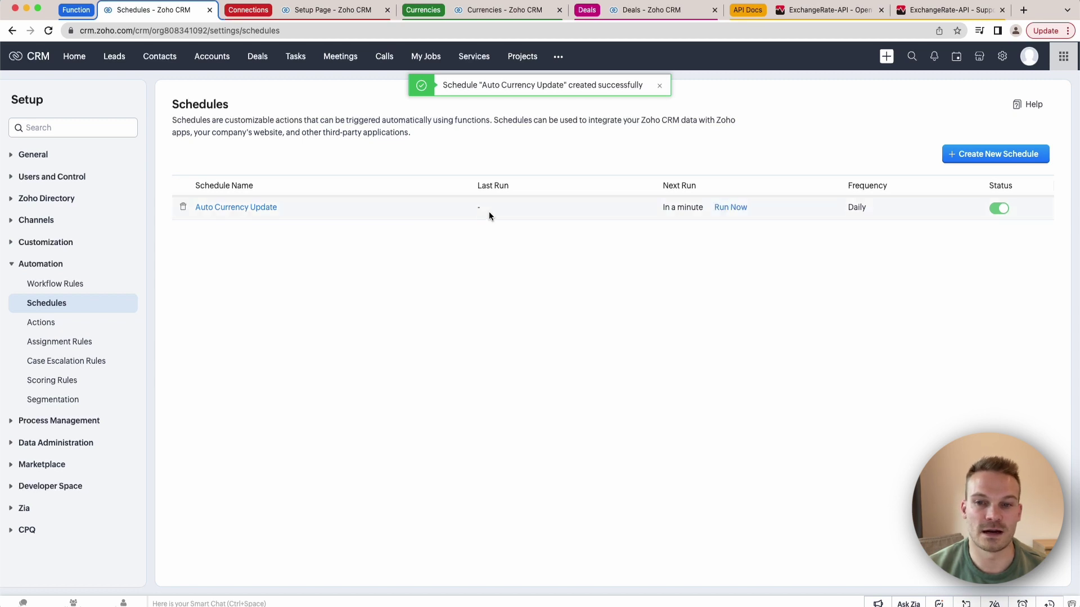
- Run the schedule now and reload the Currencies list to see refreshed USD and CAD rates
left_click(730, 208)
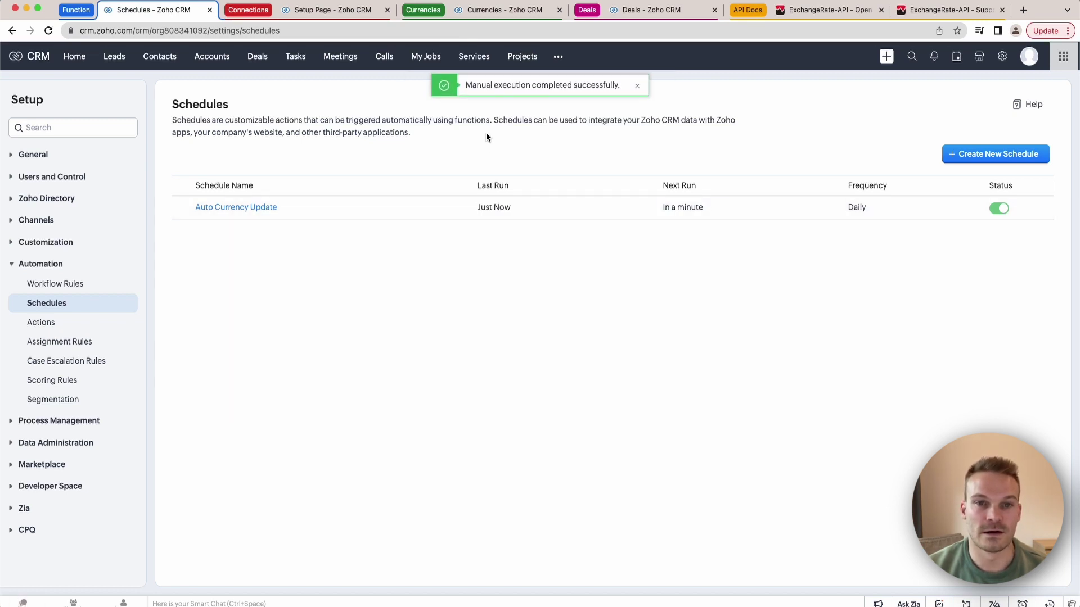
left_click(522, 11)
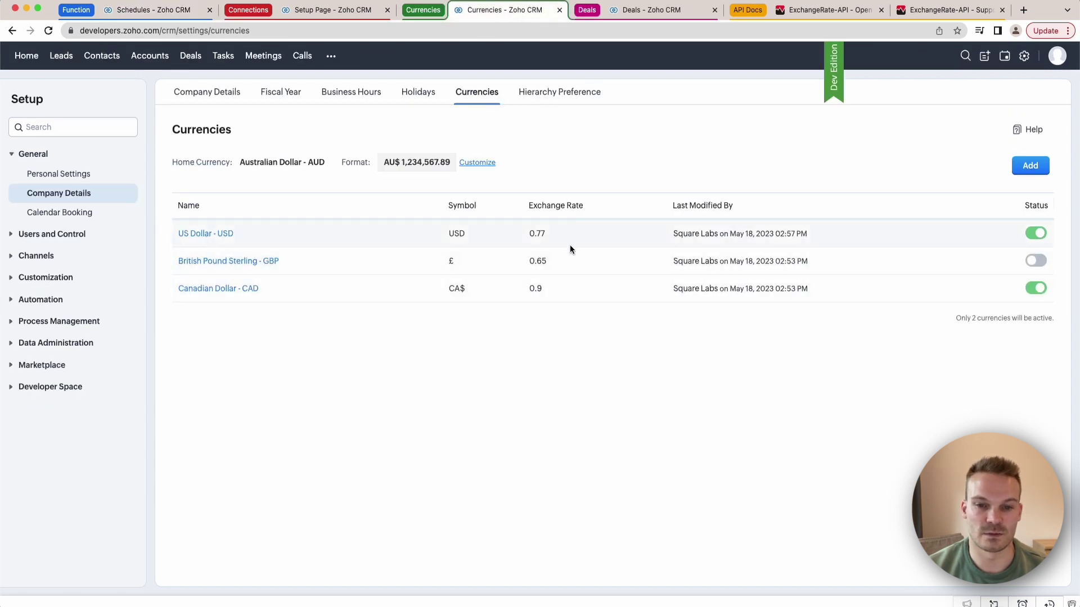
left_click(48, 30)
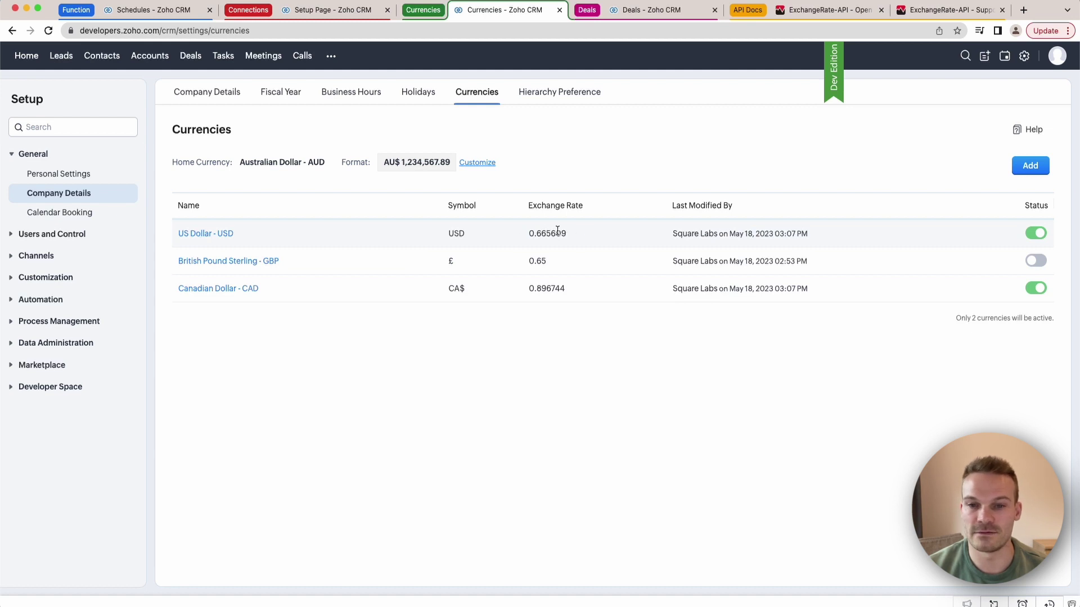
- Deactivate Canadian Dollar, activate British Pound Sterling, and return to Schedules
left_click(1037, 289)
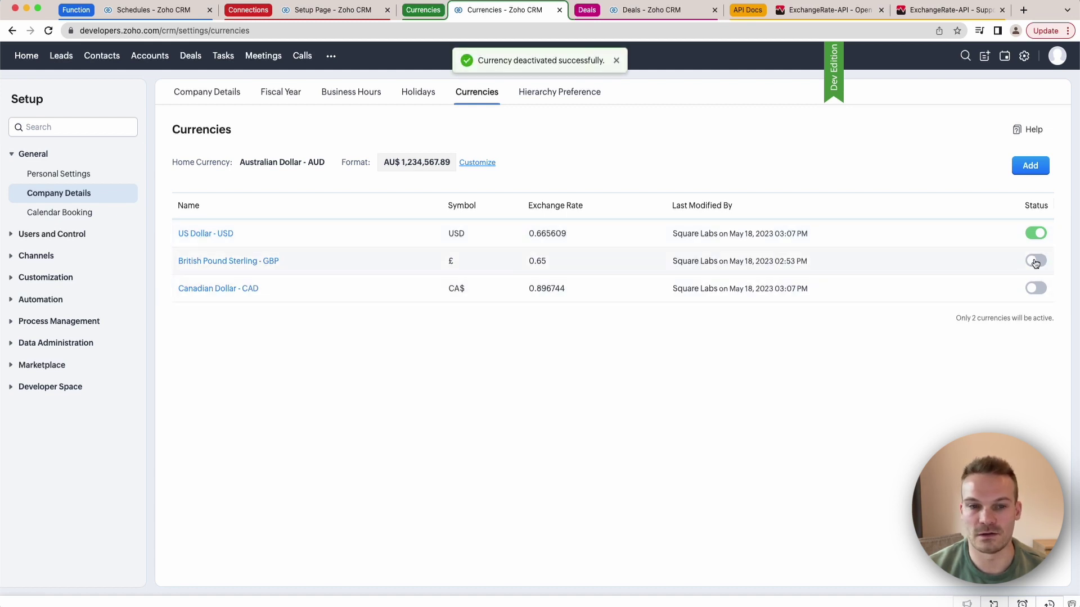
left_click(1036, 261)
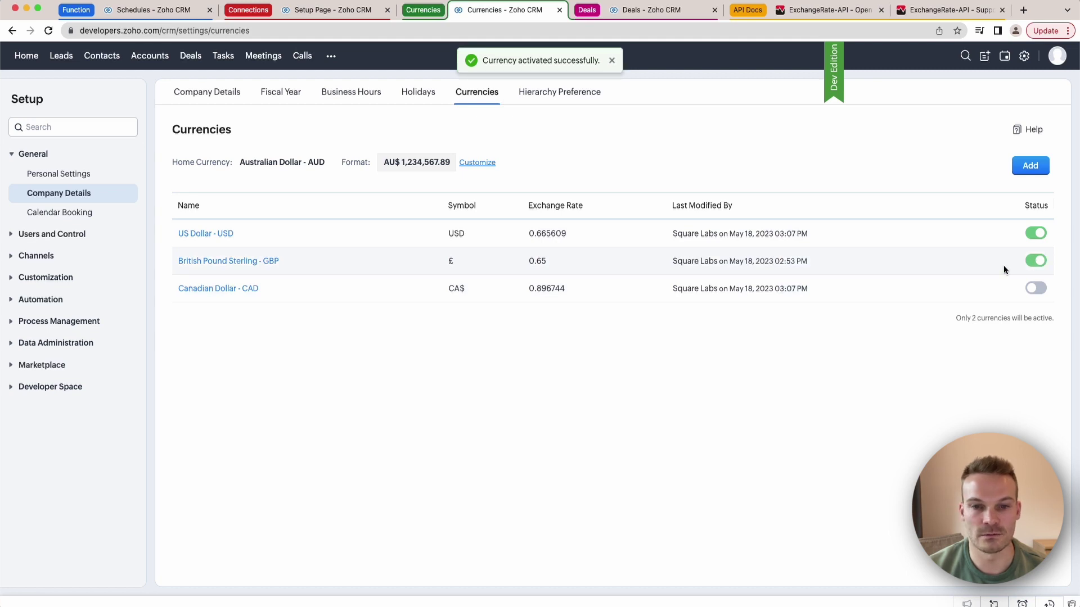
key("super+1")
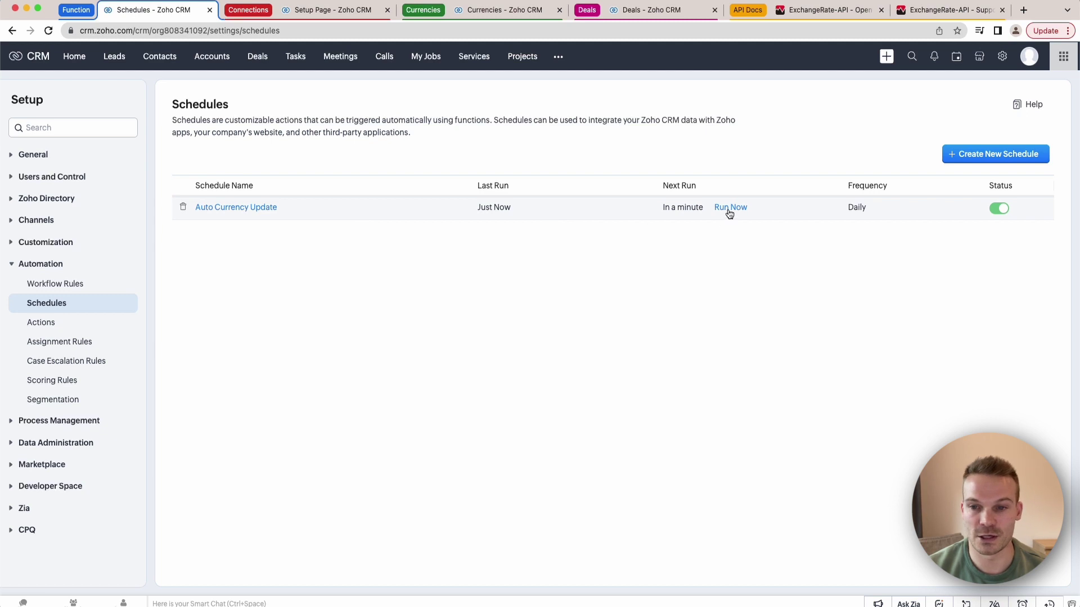
- Rerun the schedule and reload Currencies so British Pound shows 0.533574
left_click(730, 209)
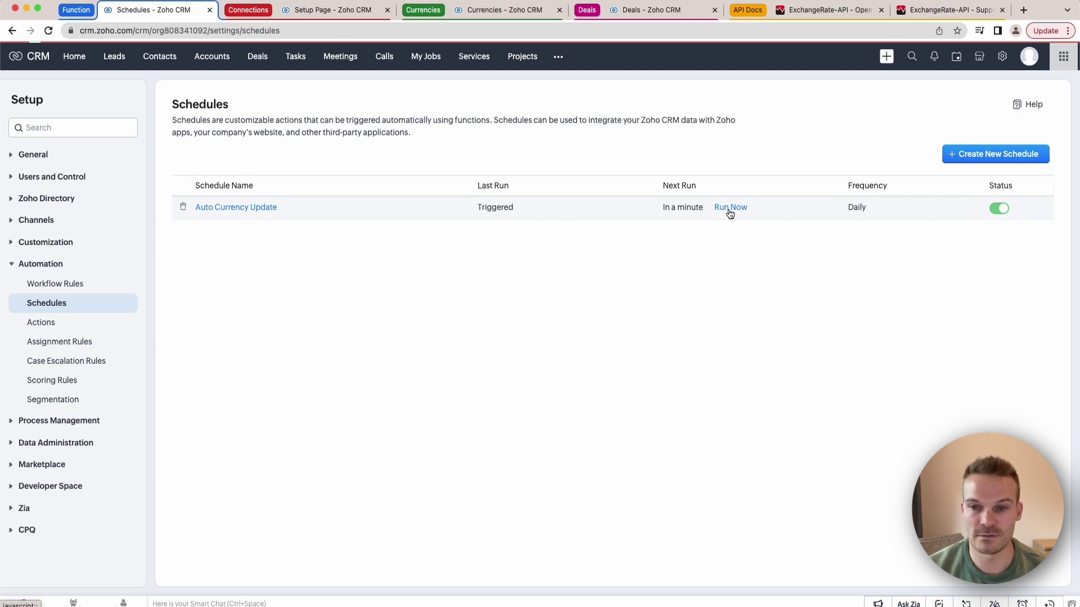
left_click(503, 9)
left_click(48, 31)
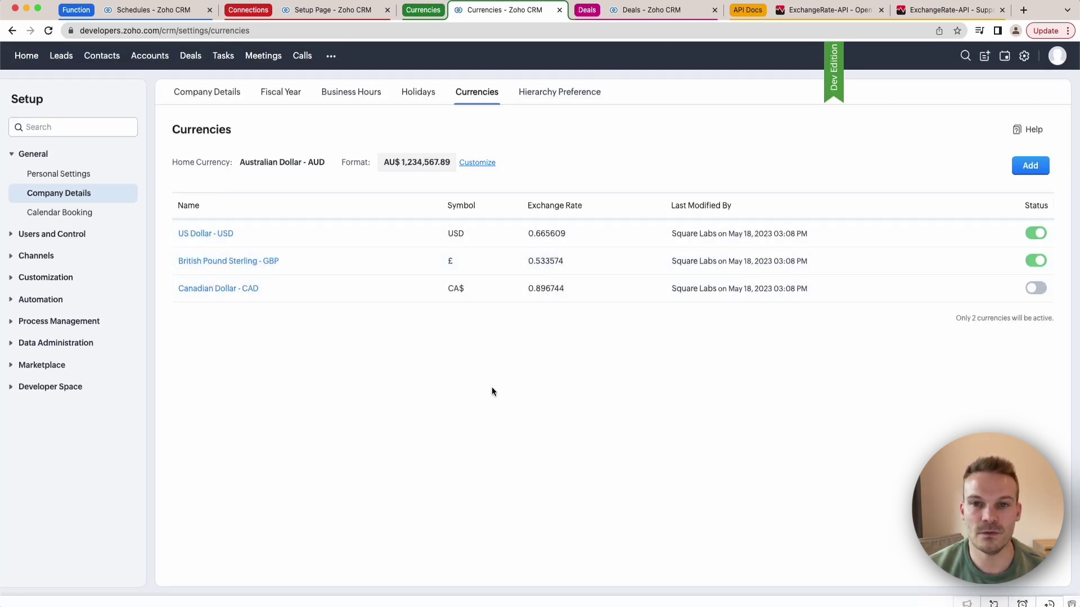
- Create a new Deal, set its currency to USD then GBP so the 0.533574 exchange rate auto-fills
left_click(648, 15)
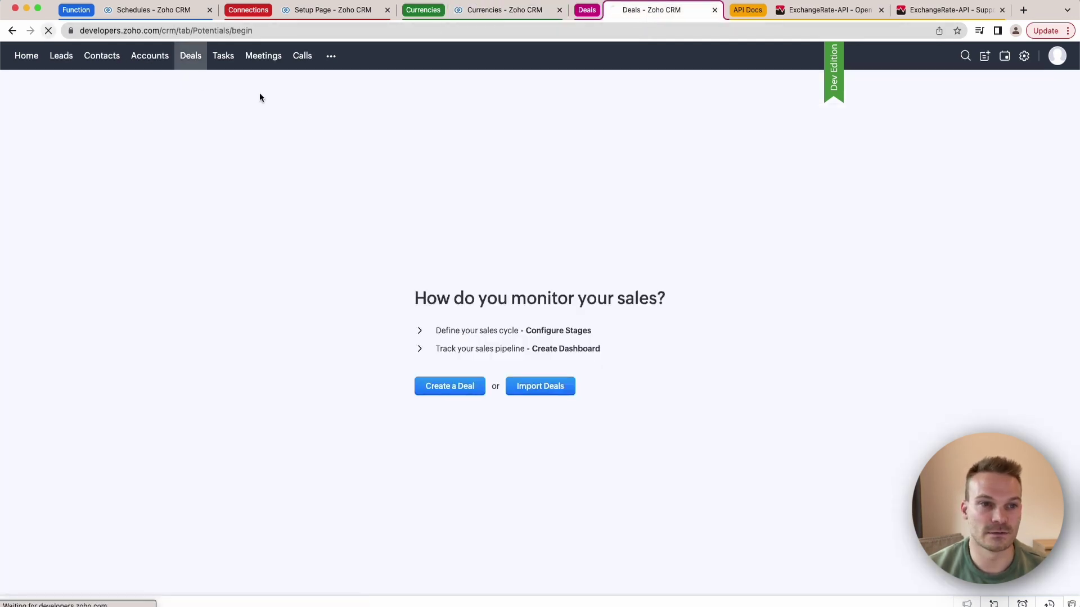
left_click(453, 389)
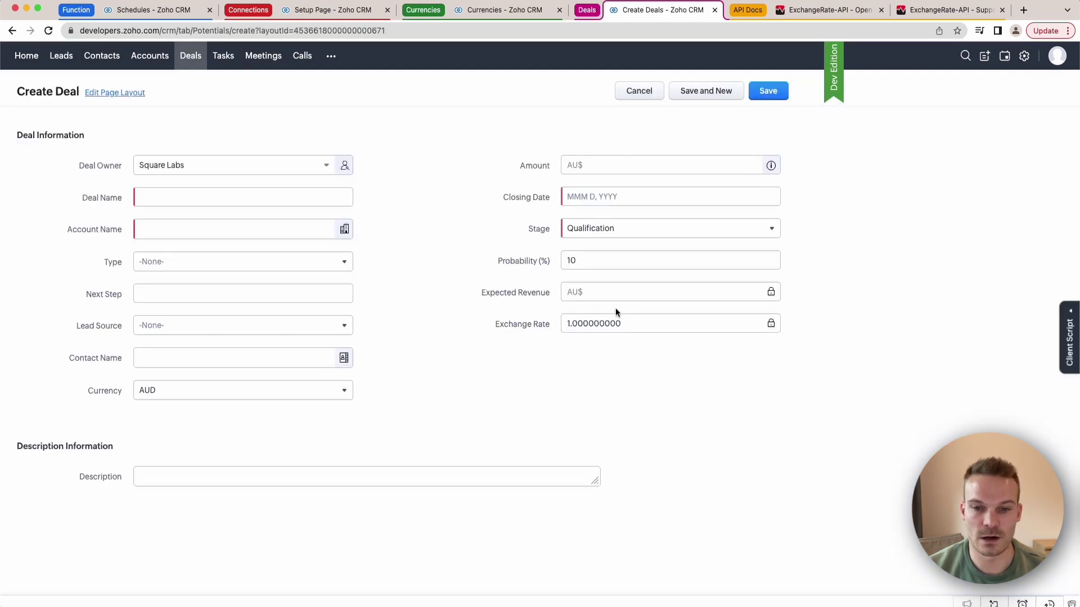
left_click(245, 394)
left_click(159, 426)
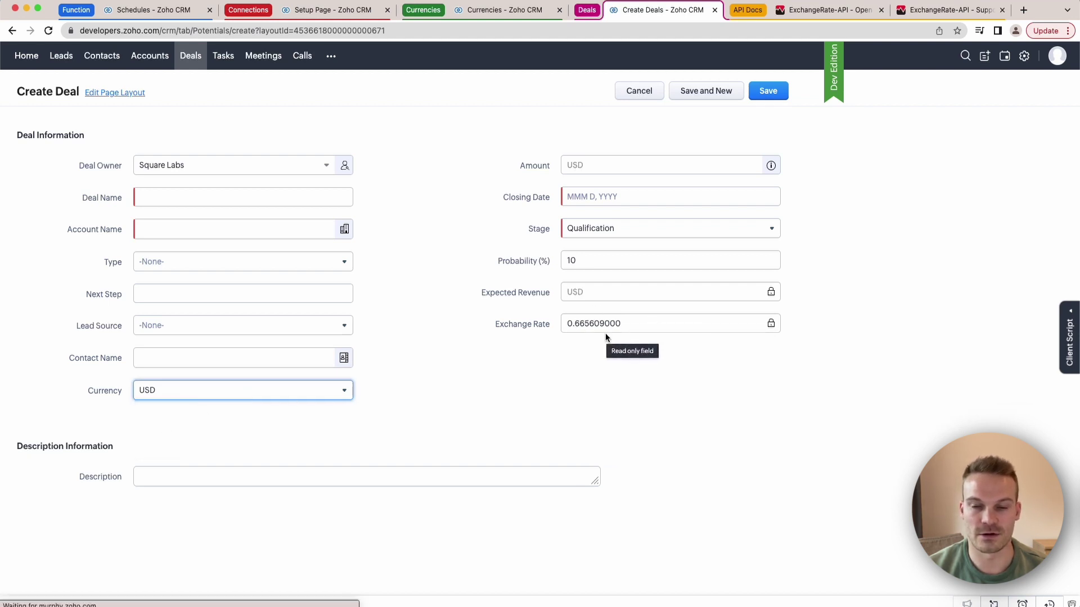
left_click(250, 397)
left_click(155, 447)
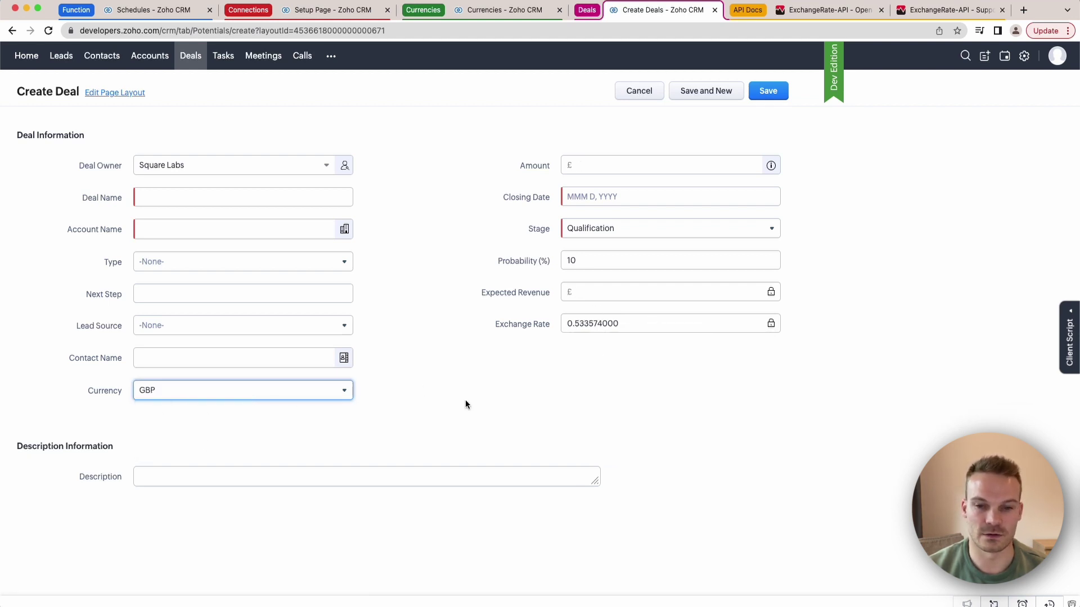